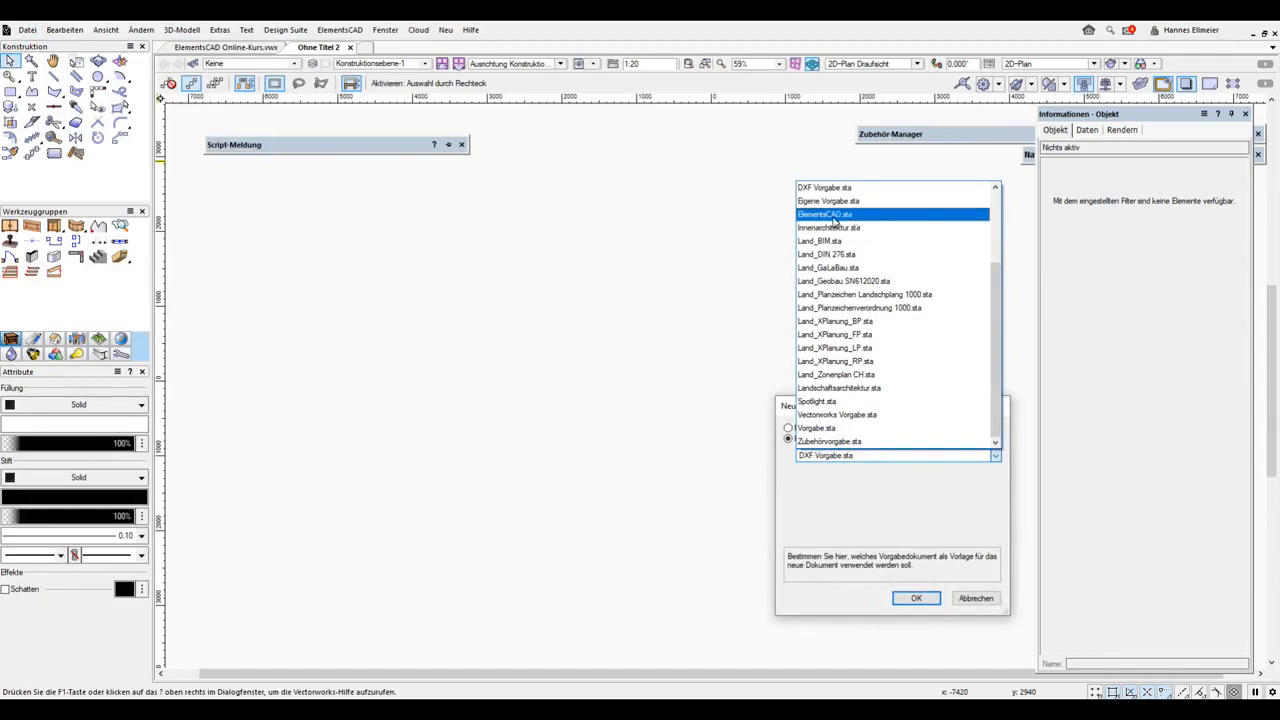
- Create a new document from the ElementsCAD.sta template and make the M 1-50 design layer active
{"action": "left_click", "coordinate": [826, 216]}
{"action": "left_click", "coordinate": [916, 597]}
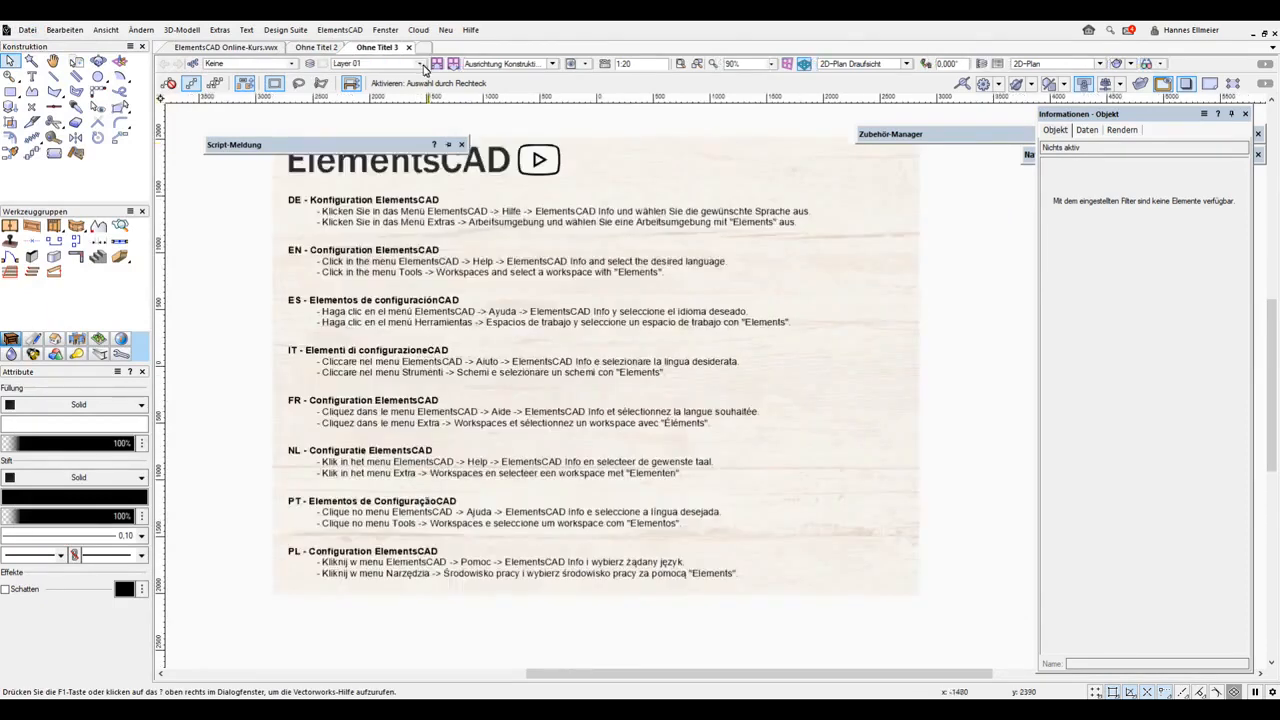
{"action": "left_click", "coordinate": [421, 64]}
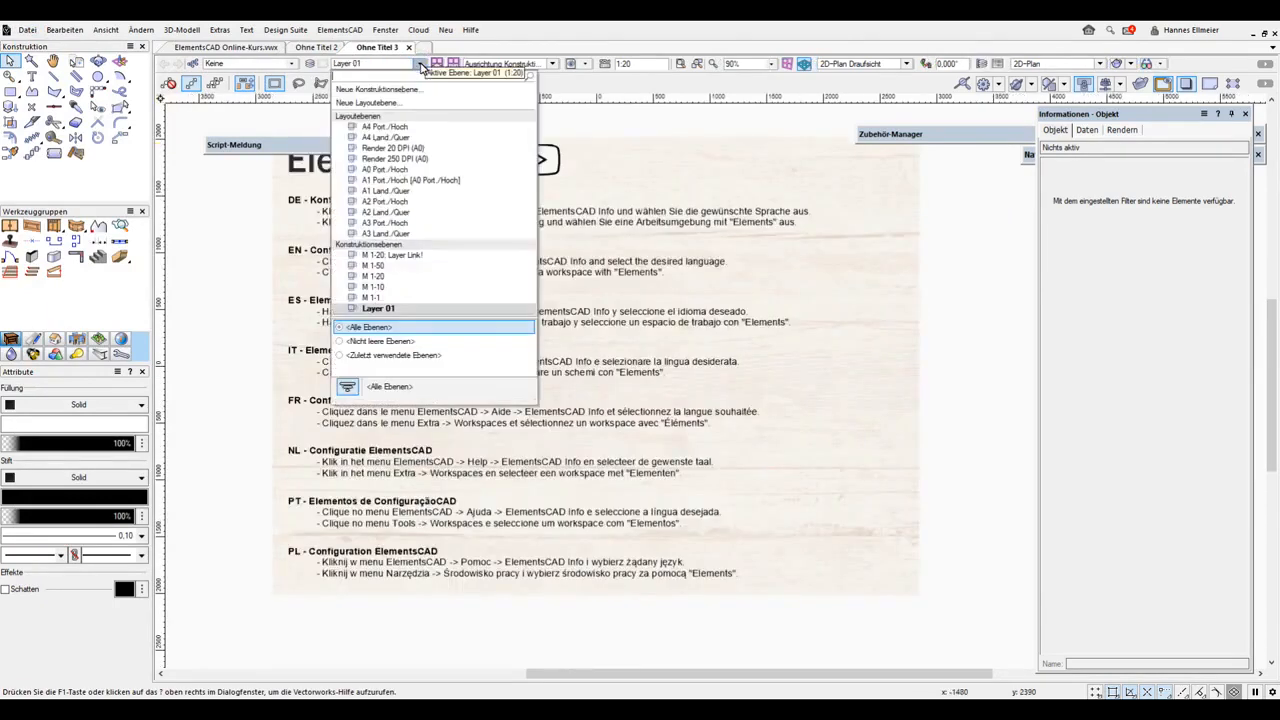
{"action": "left_click", "coordinate": [385, 266]}
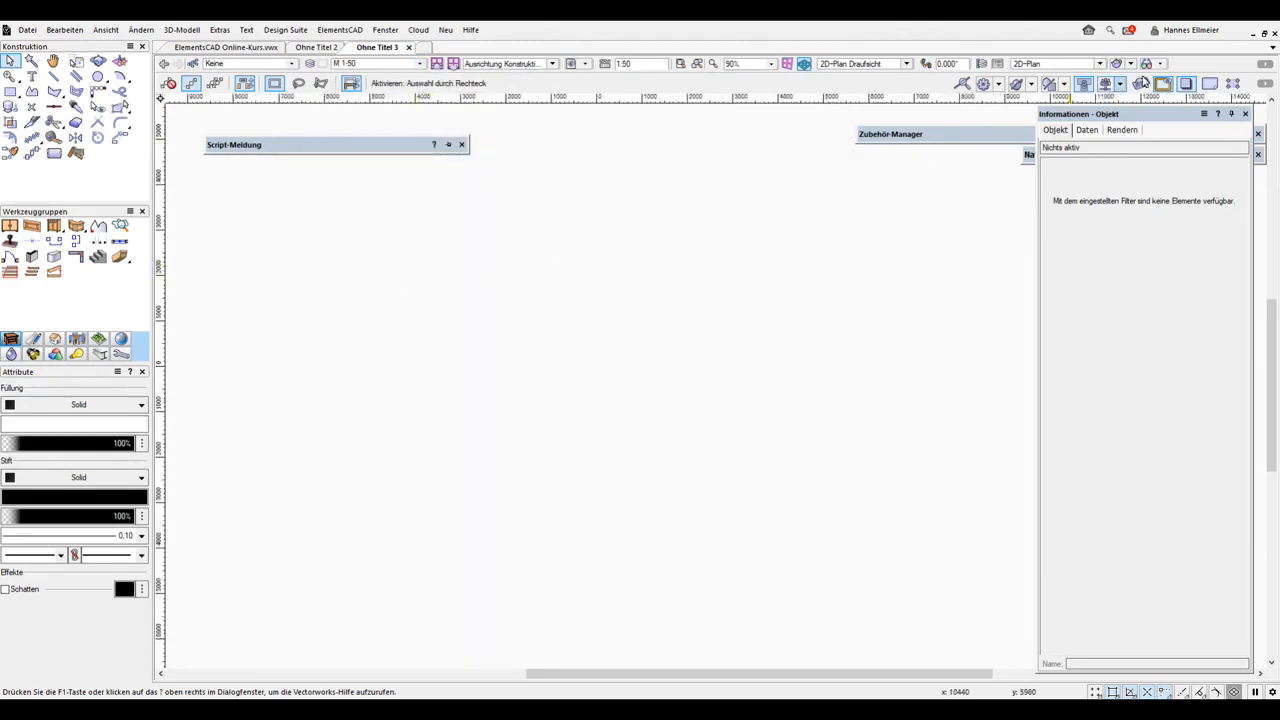
- Draw a 14000 × 8500 mm rectangle centred on the plan midpoint, showing the page boundary only while placing it
{"action": "left_click", "coordinate": [1209, 85]}
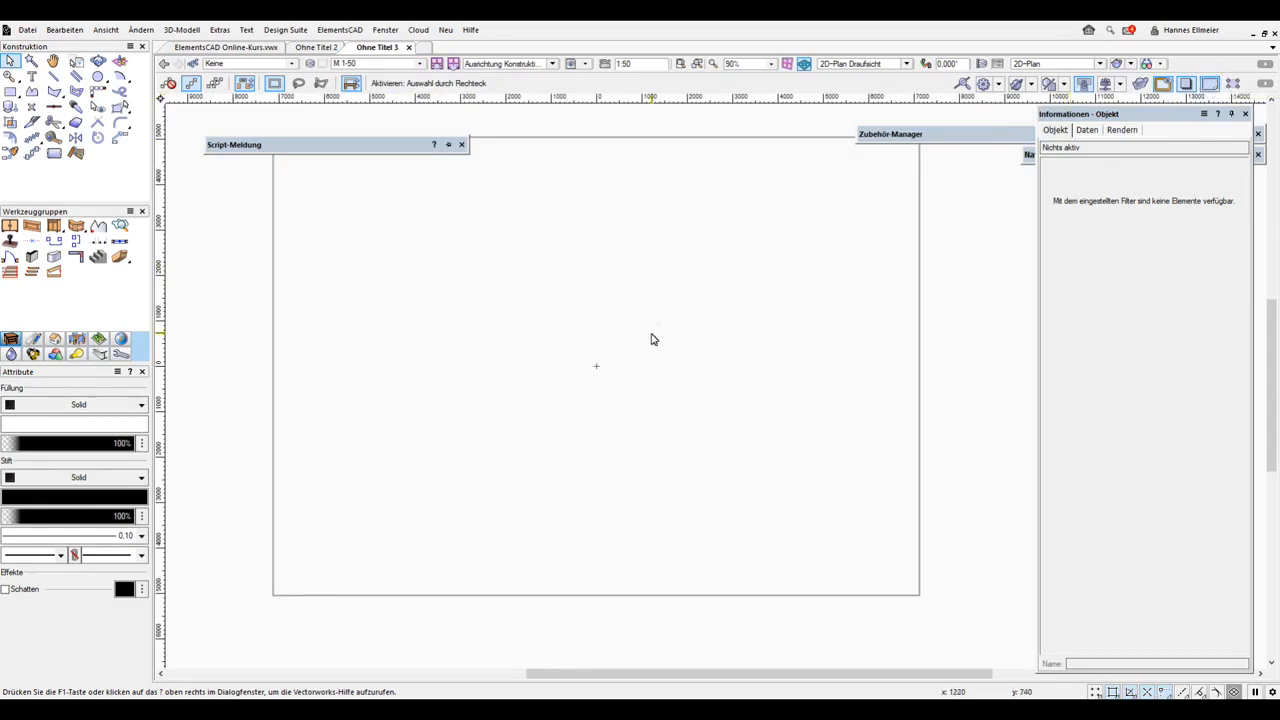
{"action": "middle_click_drag", "start_coordinate": [657, 337], "coordinate": [674, 363]}
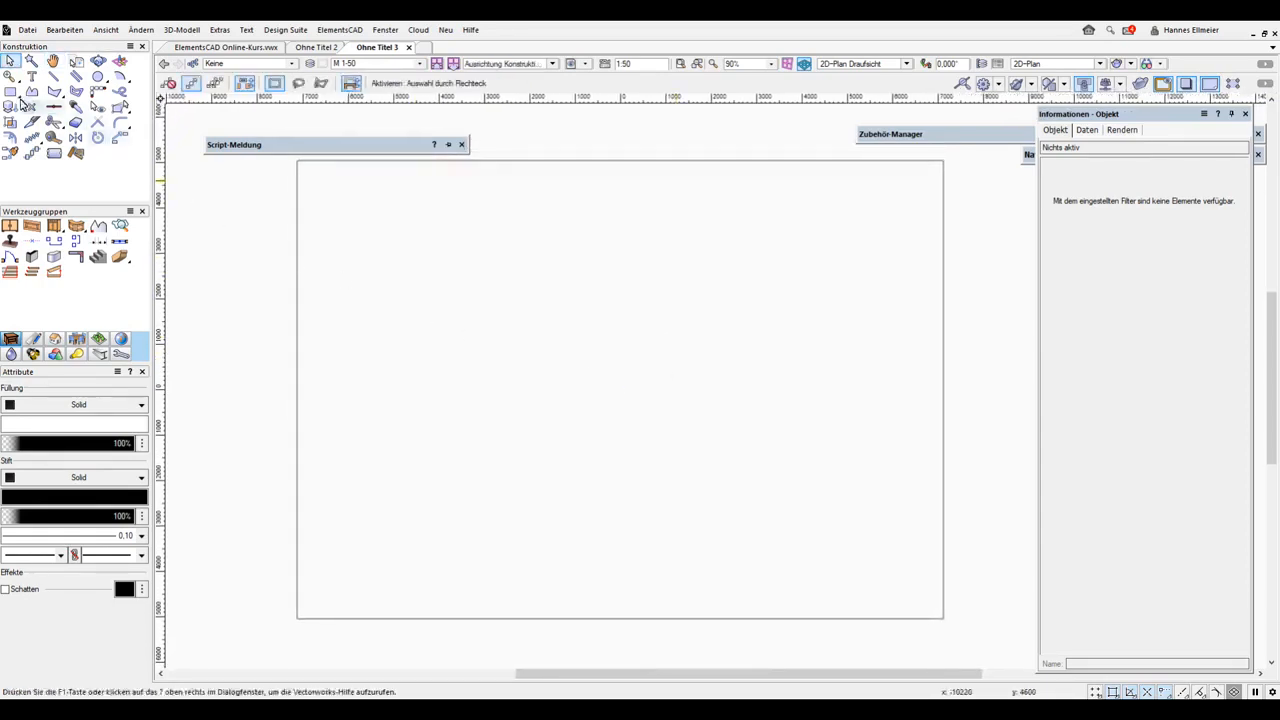
{"action": "left_click", "coordinate": [11, 91]}
{"action": "double_click", "coordinate": [12, 93]}
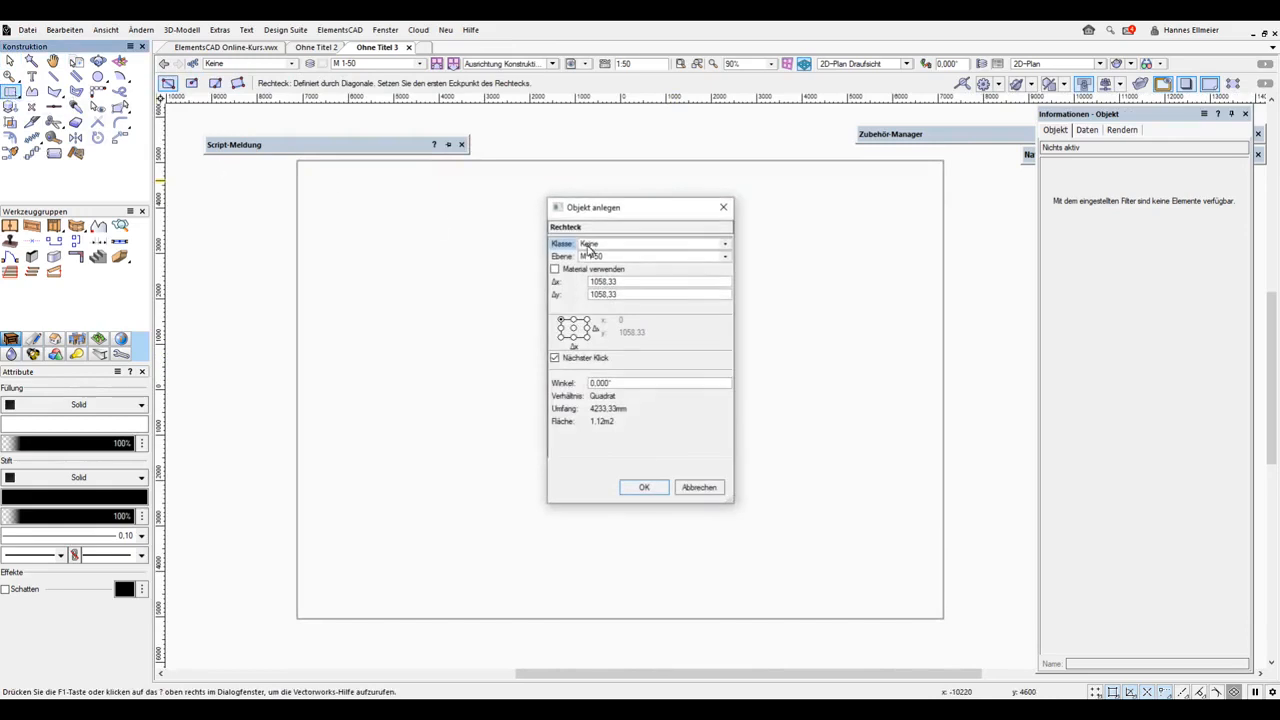
{"action": "double_click", "coordinate": [630, 284]}
{"action": "type", "text": "14000"}
{"action": "key", "text": "Tab"}
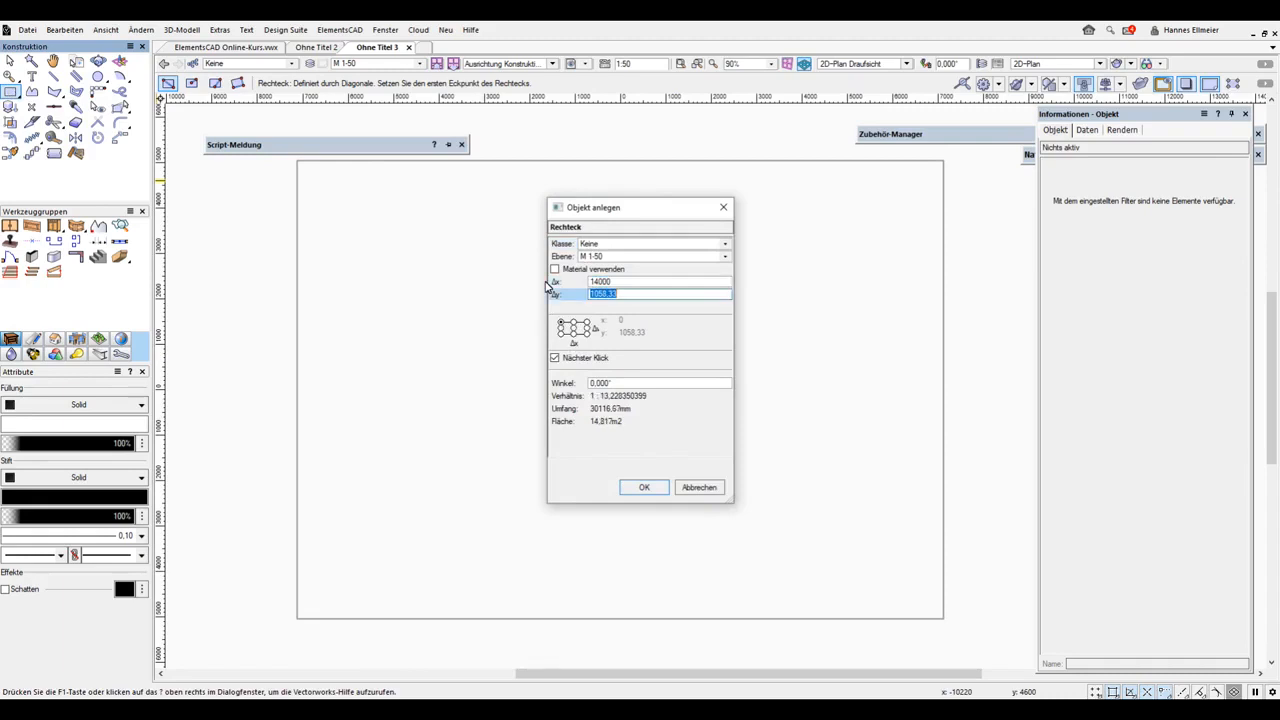
{"action": "type", "text": "8500"}
{"action": "left_click", "coordinate": [574, 329]}
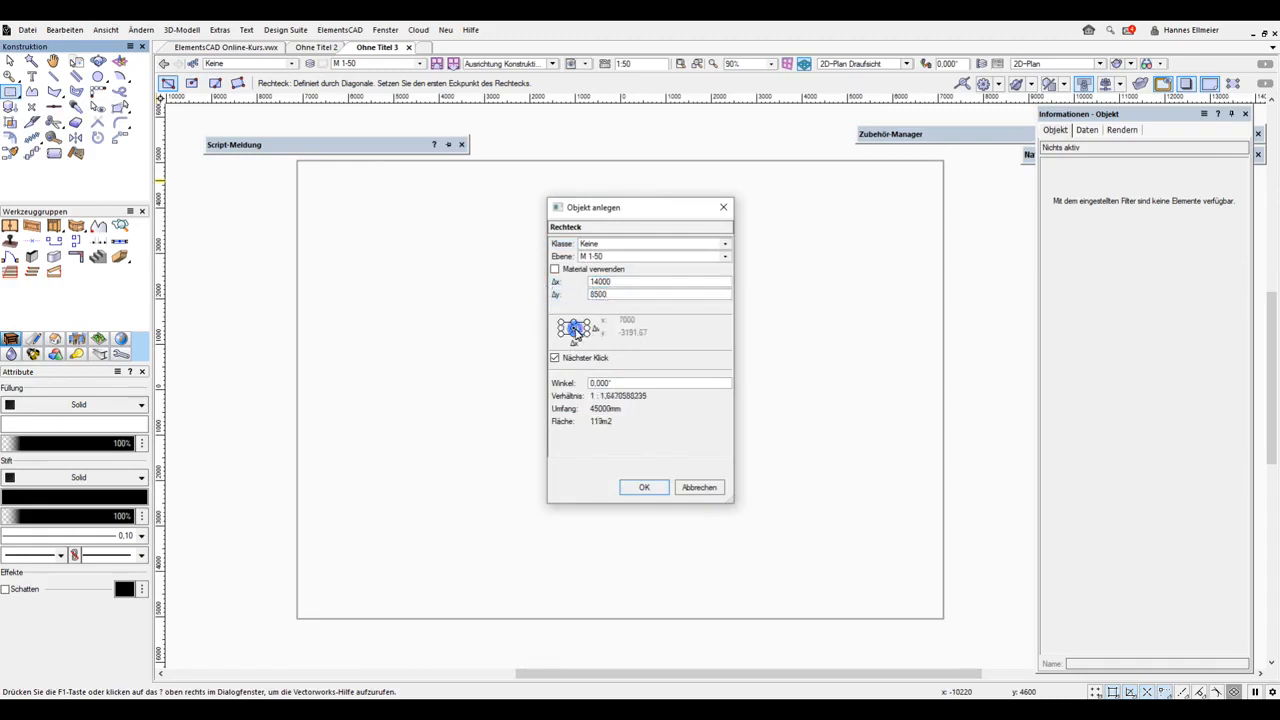
{"action": "left_click", "coordinate": [643, 487]}
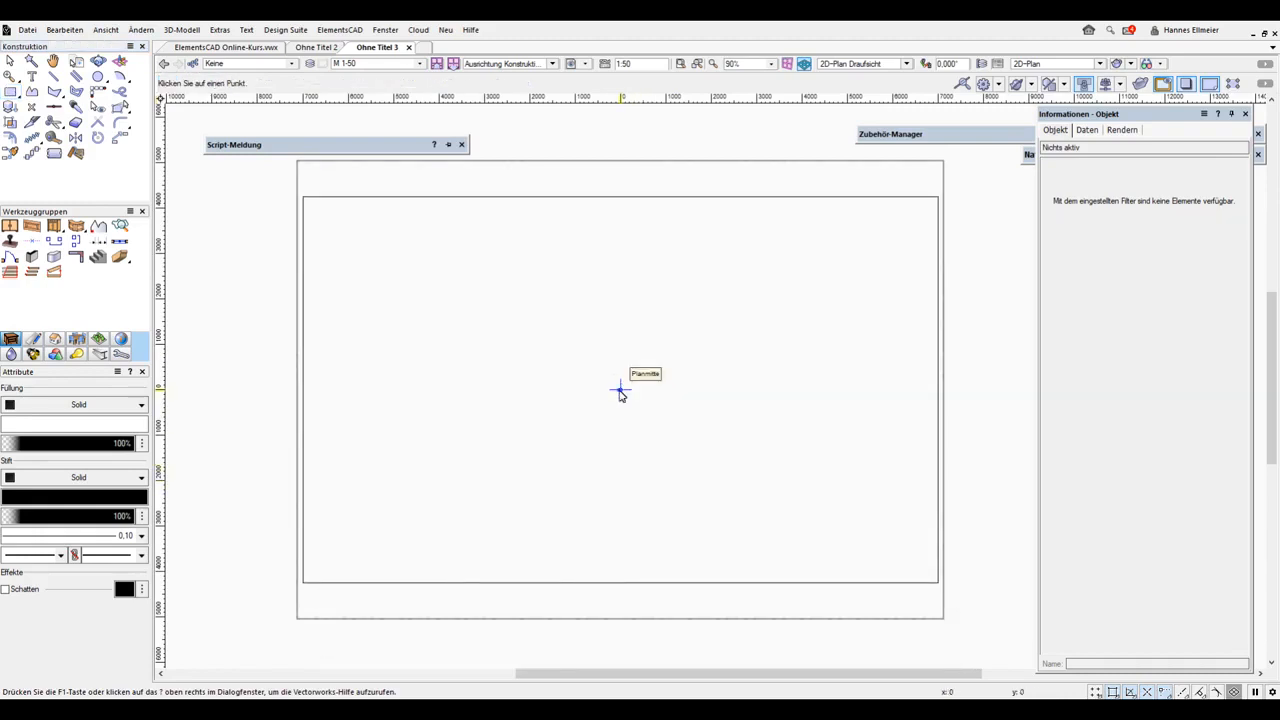
{"action": "left_click", "coordinate": [620, 391]}
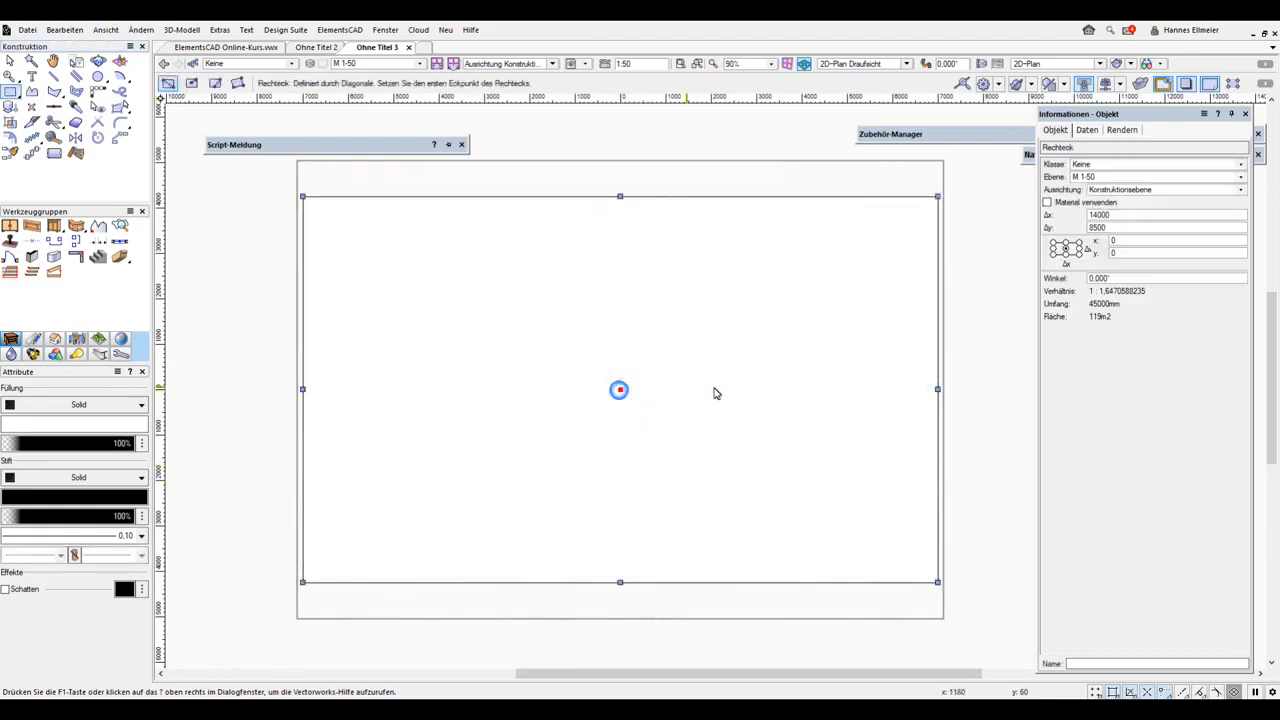
{"action": "left_click", "coordinate": [1212, 86]}
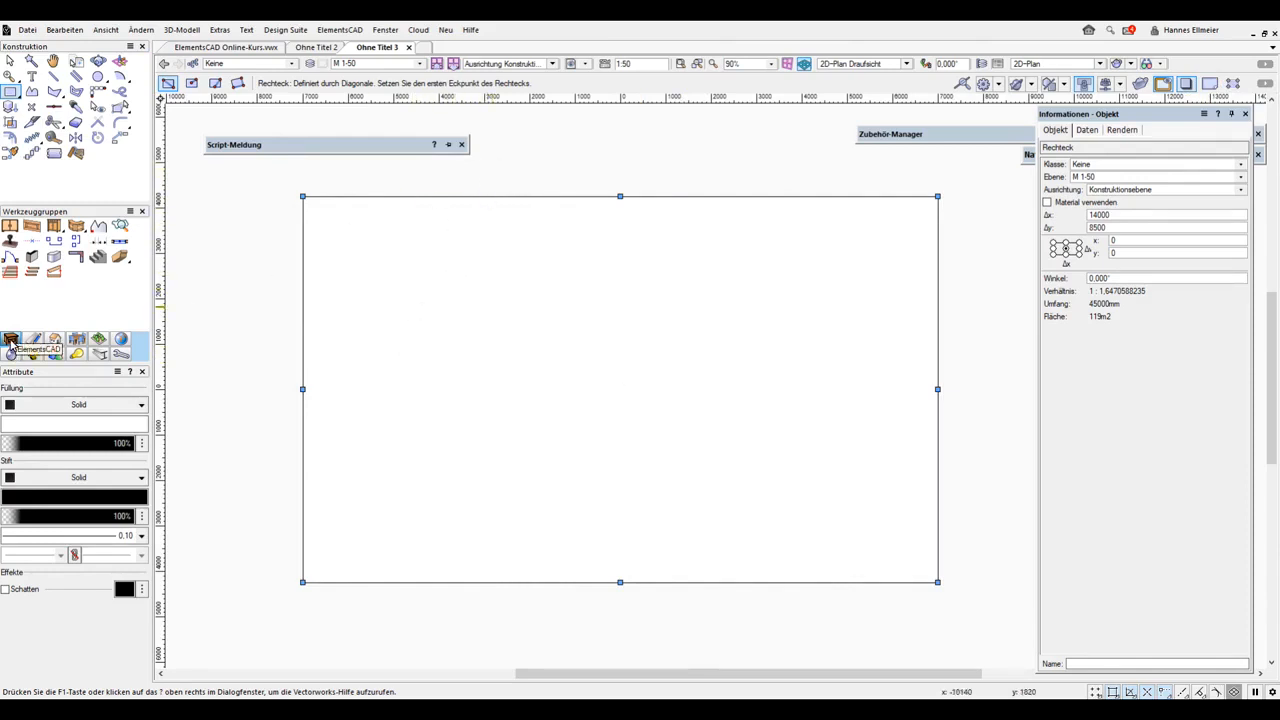
- Prepare the ElementsCAD straight wall tool with a 225 mm wall thickness and the third alignment mode
{"action": "left_click", "coordinate": [55, 340]}
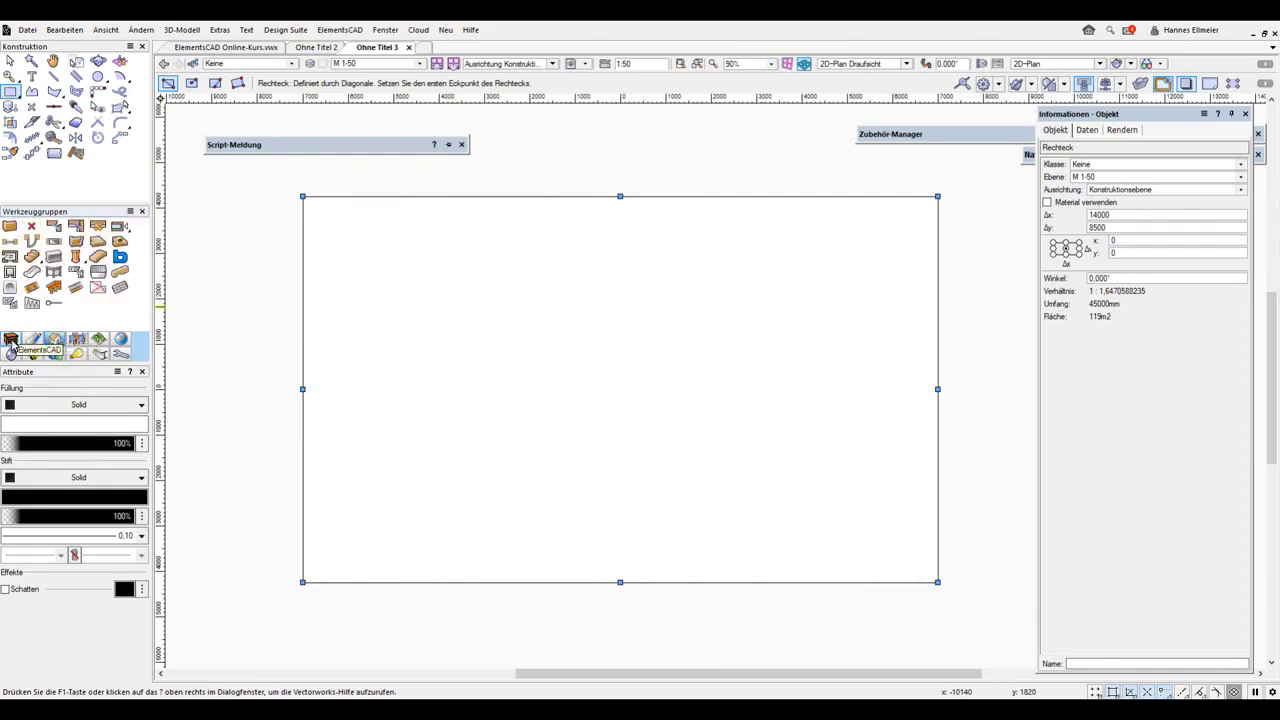
{"action": "left_click", "coordinate": [11, 343]}
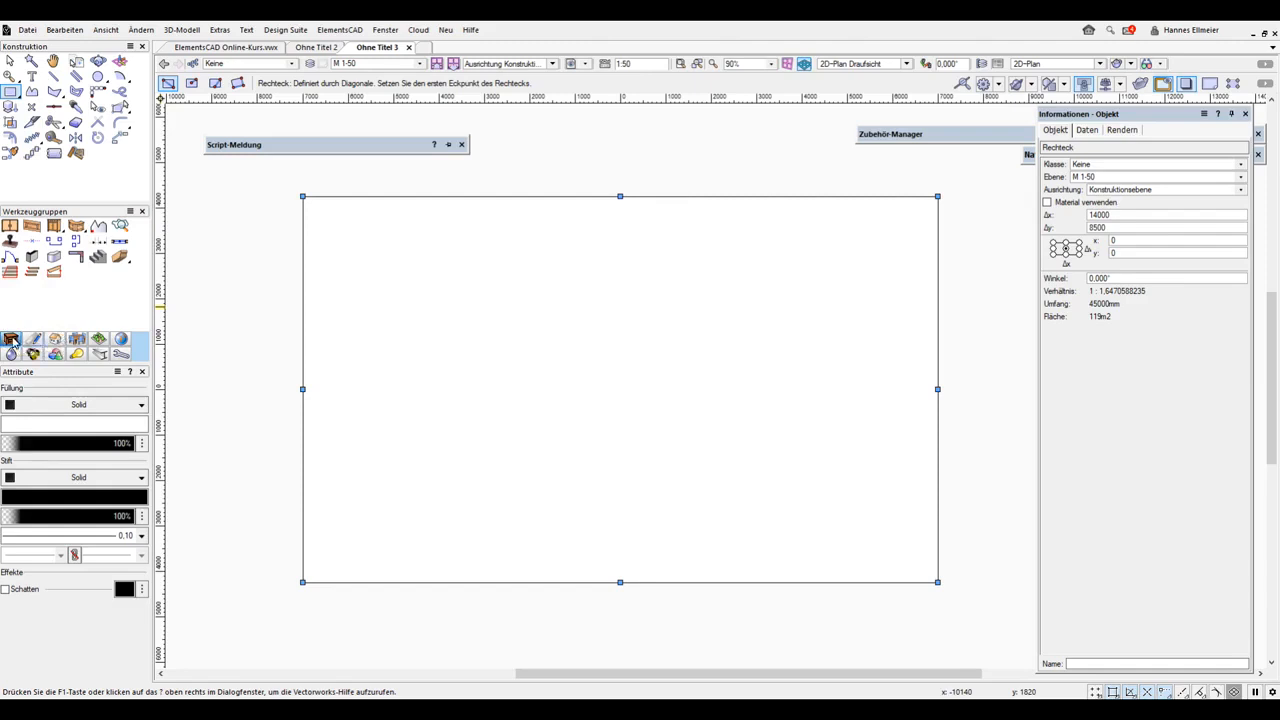
{"action": "left_click", "coordinate": [33, 260]}
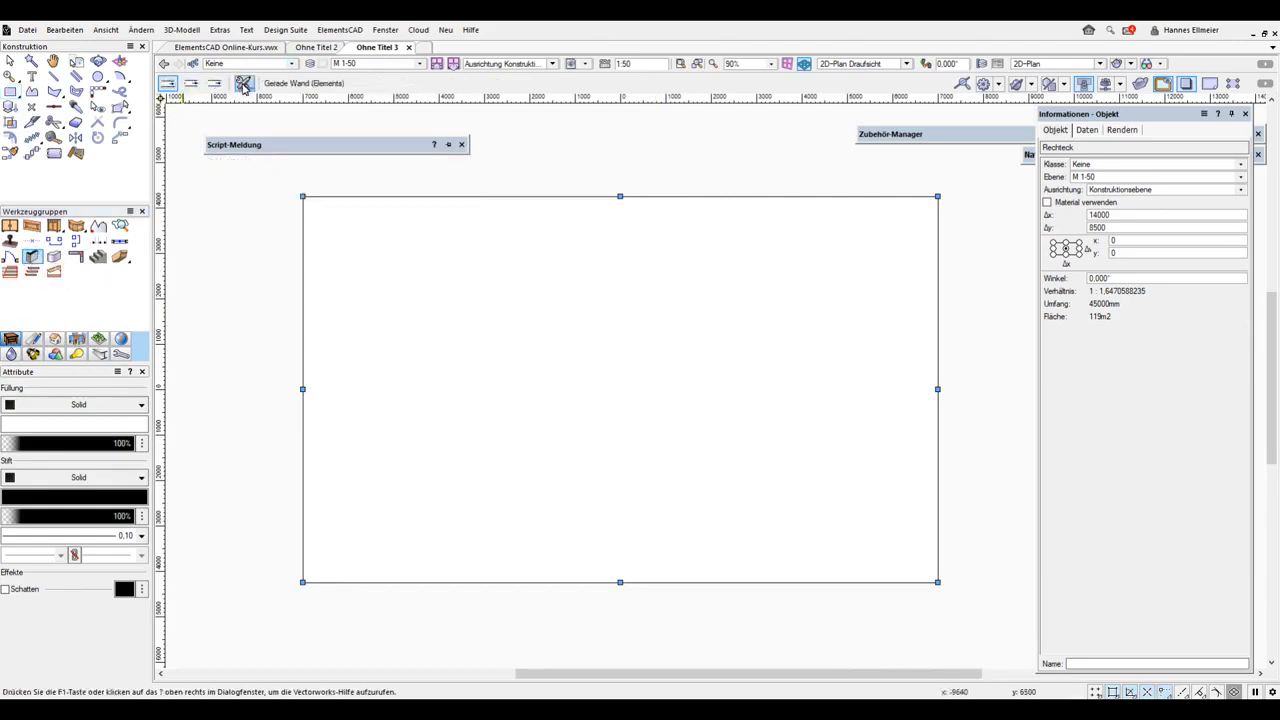
{"action": "left_click", "coordinate": [243, 84]}
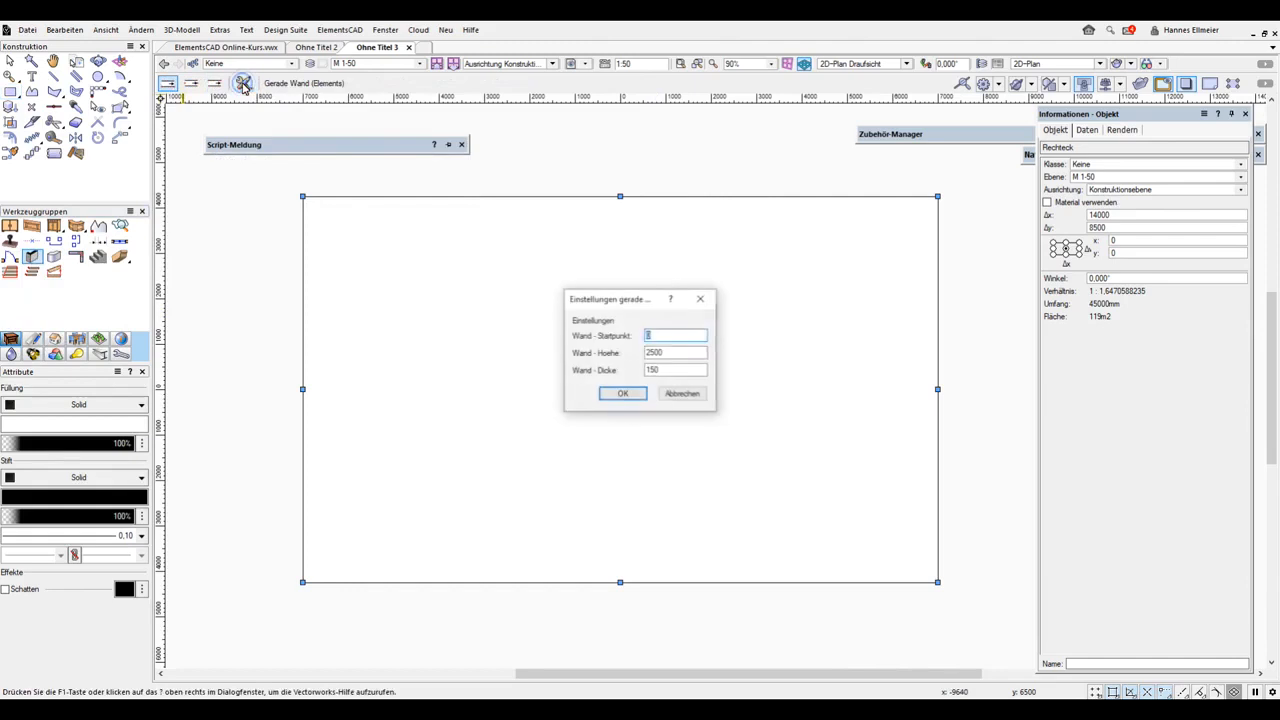
{"action": "left_click", "coordinate": [676, 371]}
{"action": "double_click", "coordinate": [676, 372]}
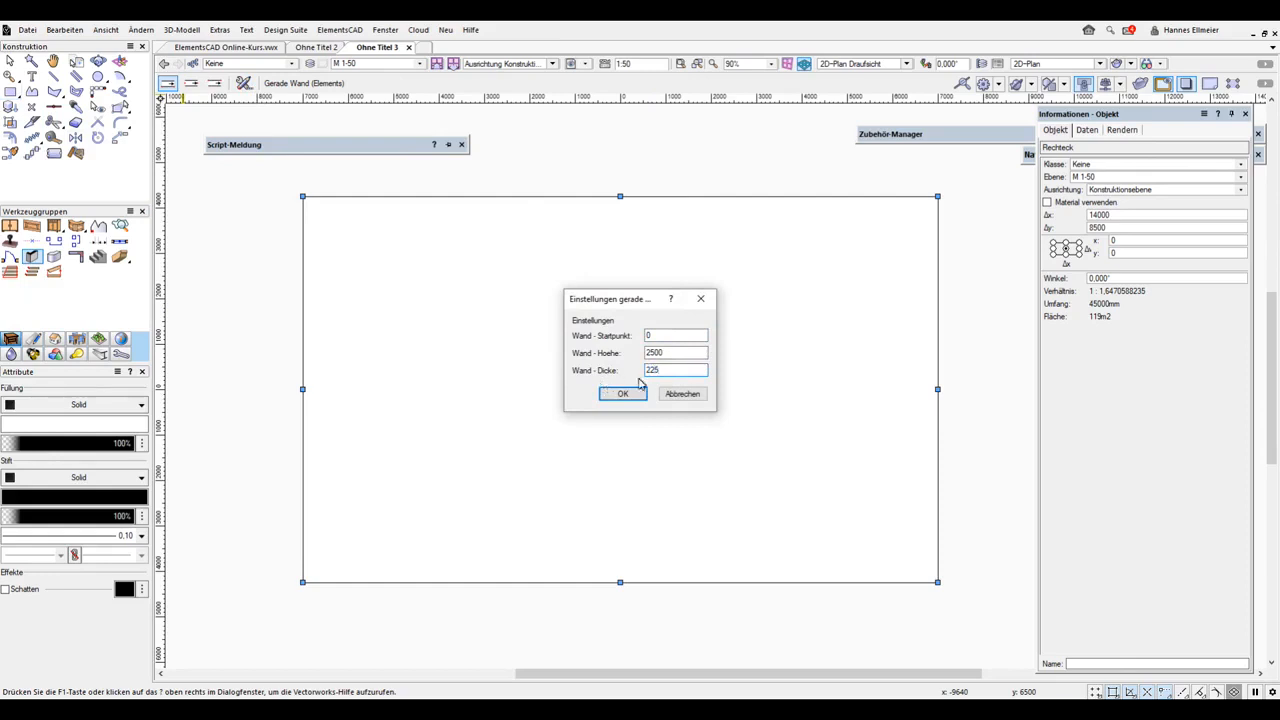
{"action": "left_click", "coordinate": [631, 394]}
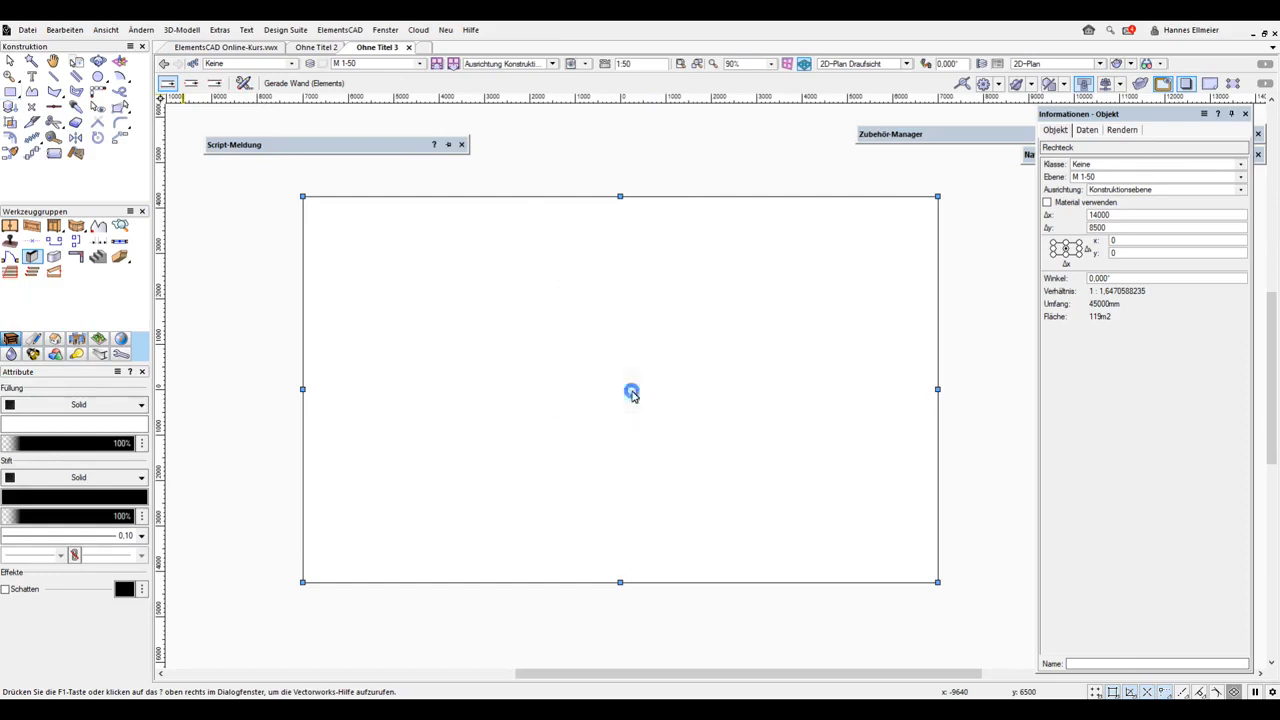
{"action": "left_click", "coordinate": [704, 380]}
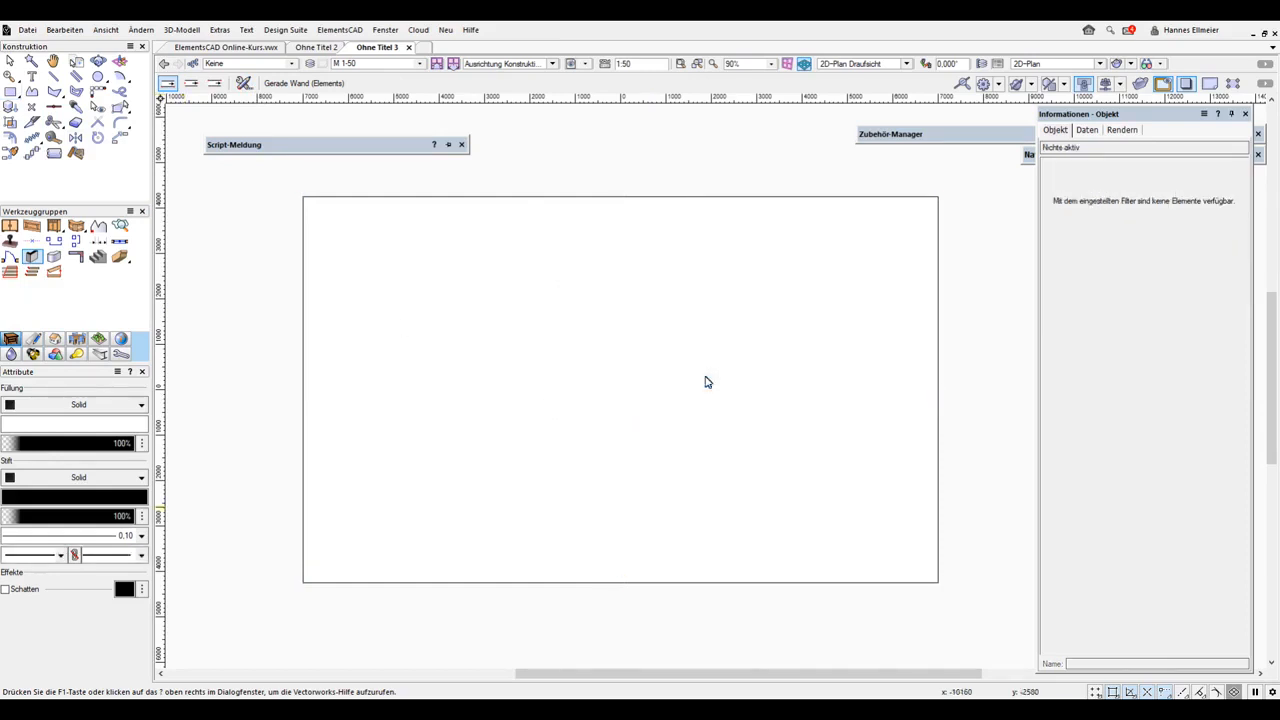
{"action": "left_click", "coordinate": [219, 86]}
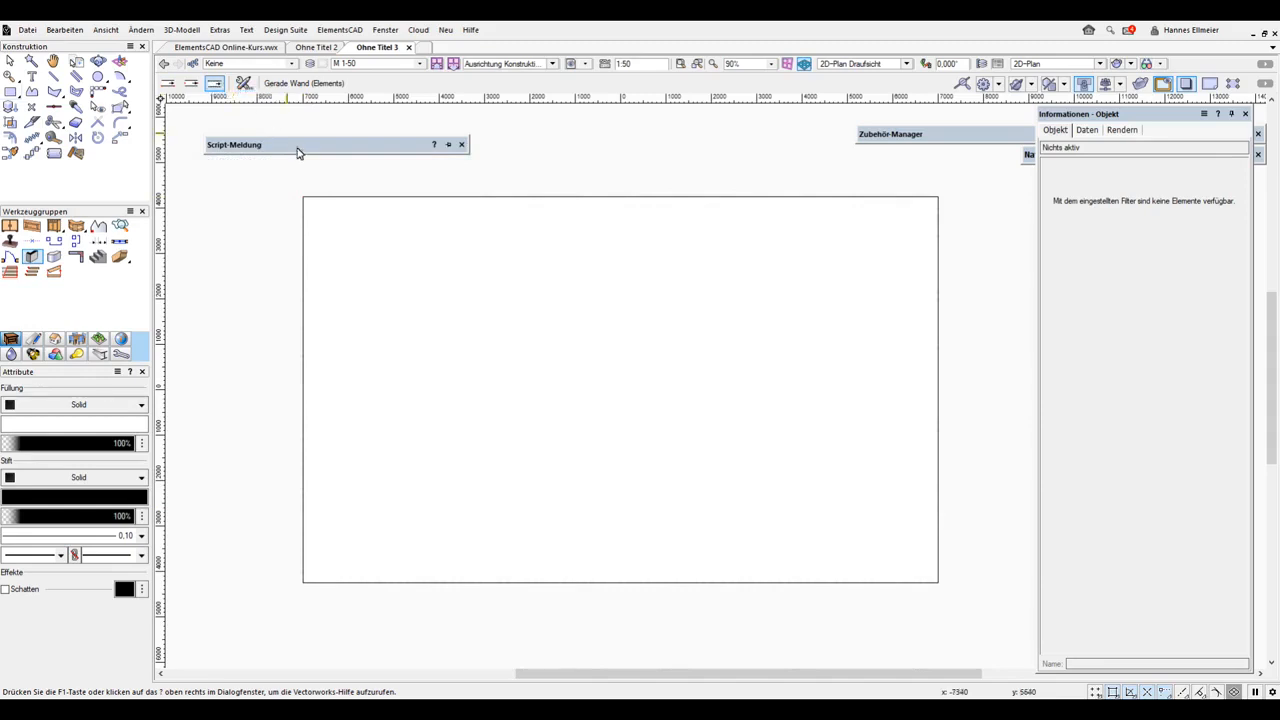
- Trace a closed run of four straight walls clockwise around the rectangle from its upper-left corner
{"action": "left_click", "coordinate": [303, 196]}
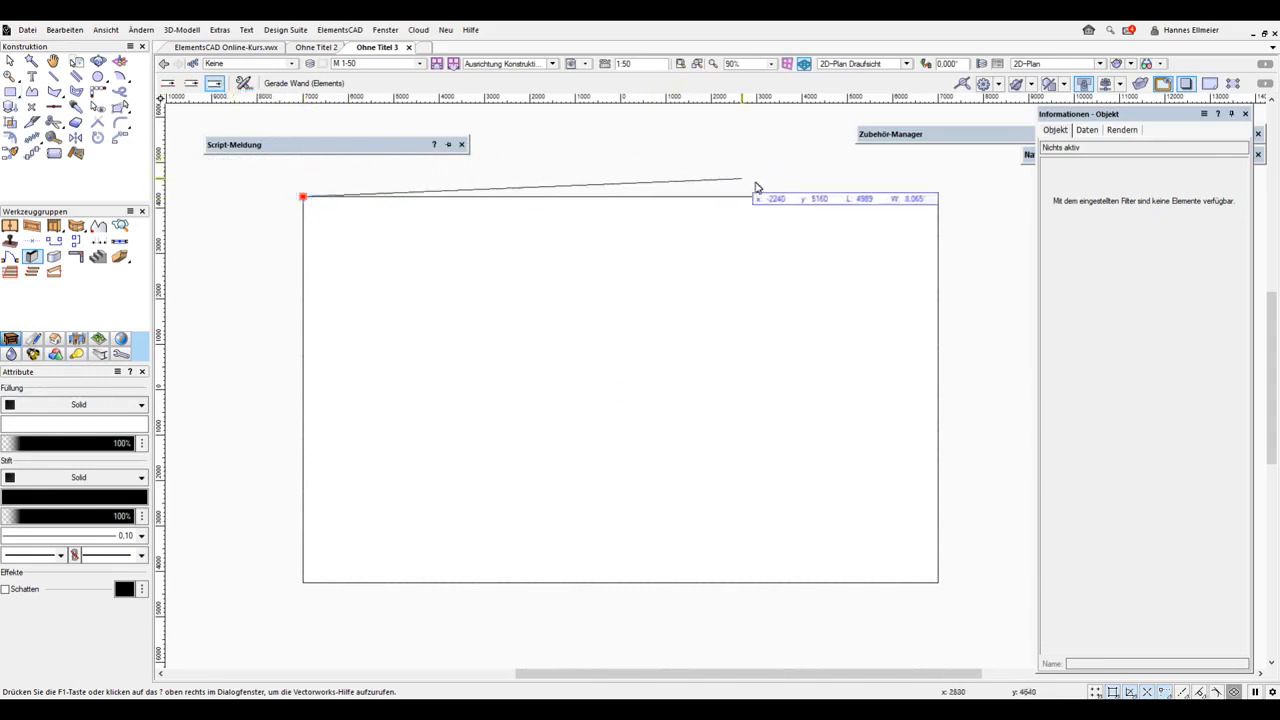
{"action": "left_click", "coordinate": [940, 198]}
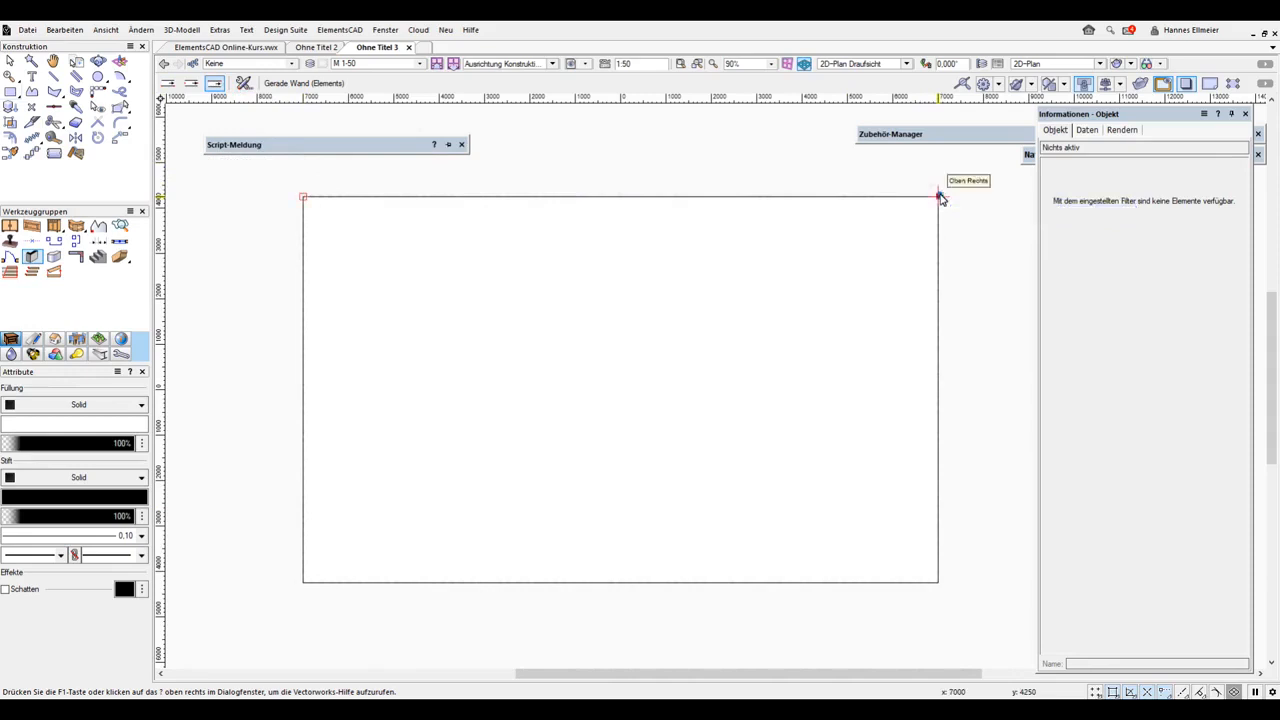
{"action": "left_click", "coordinate": [937, 584]}
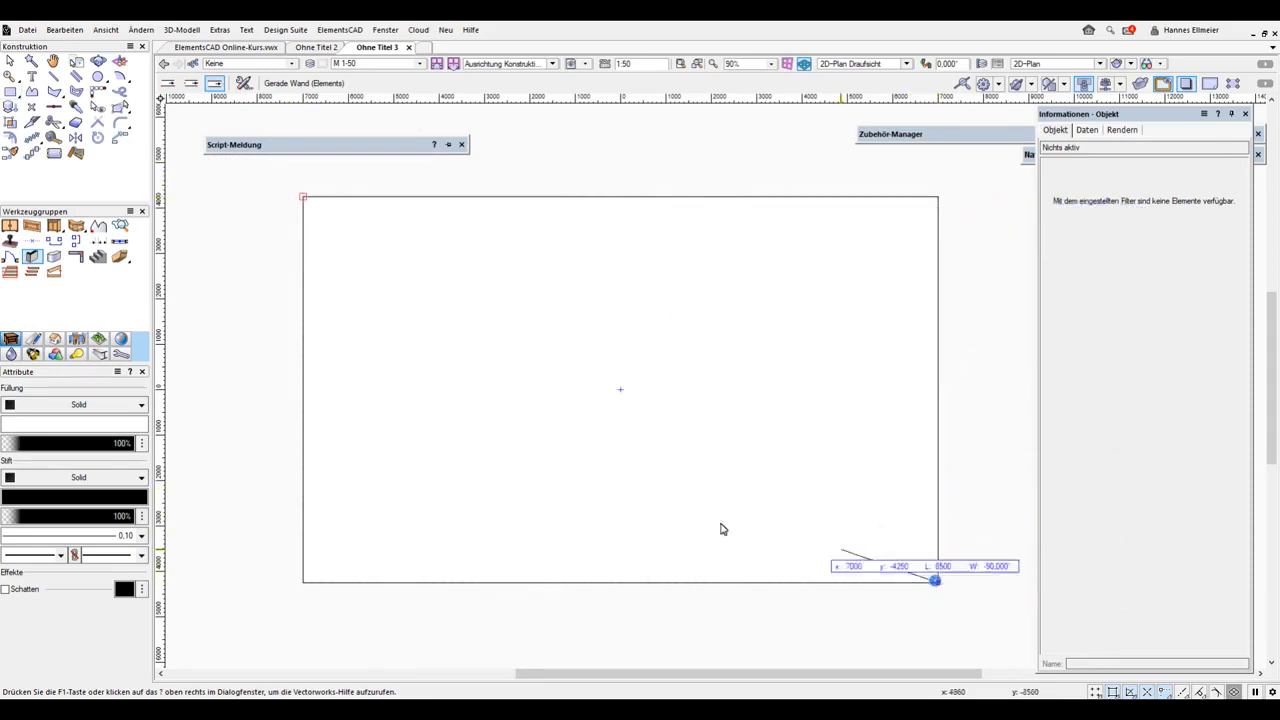
{"action": "left_click", "coordinate": [303, 584]}
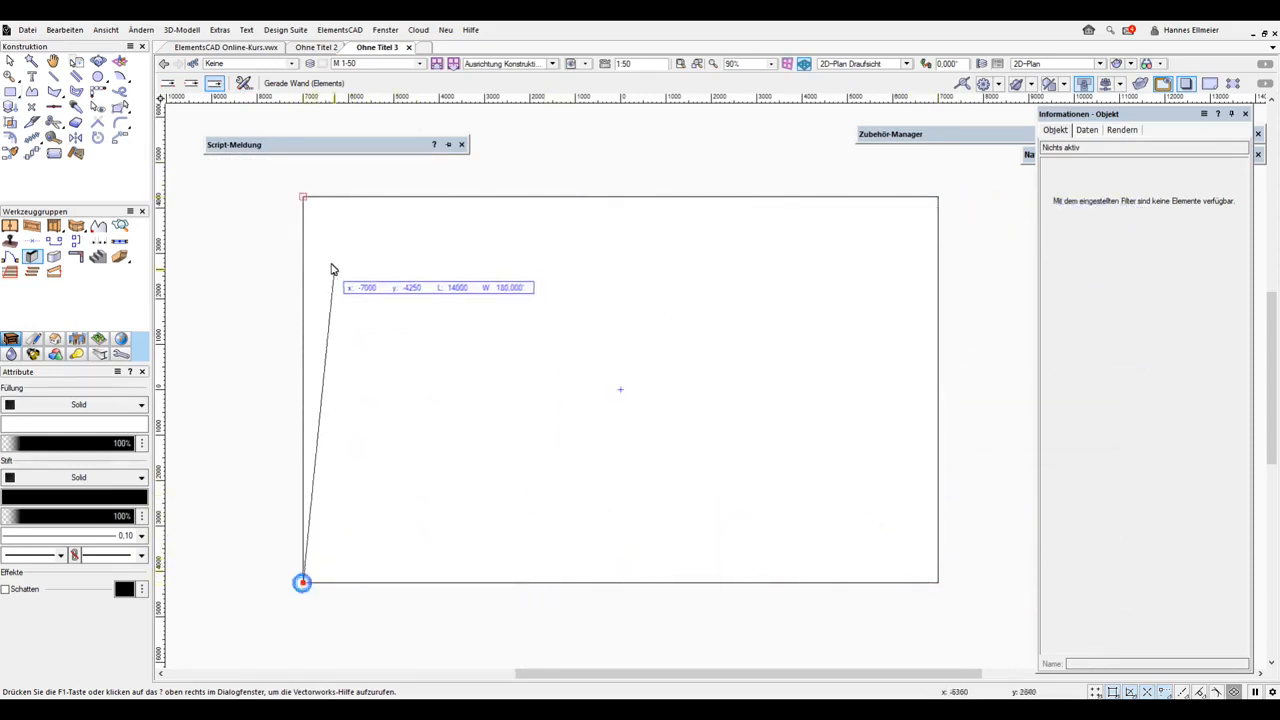
{"action": "left_click", "coordinate": [303, 196]}
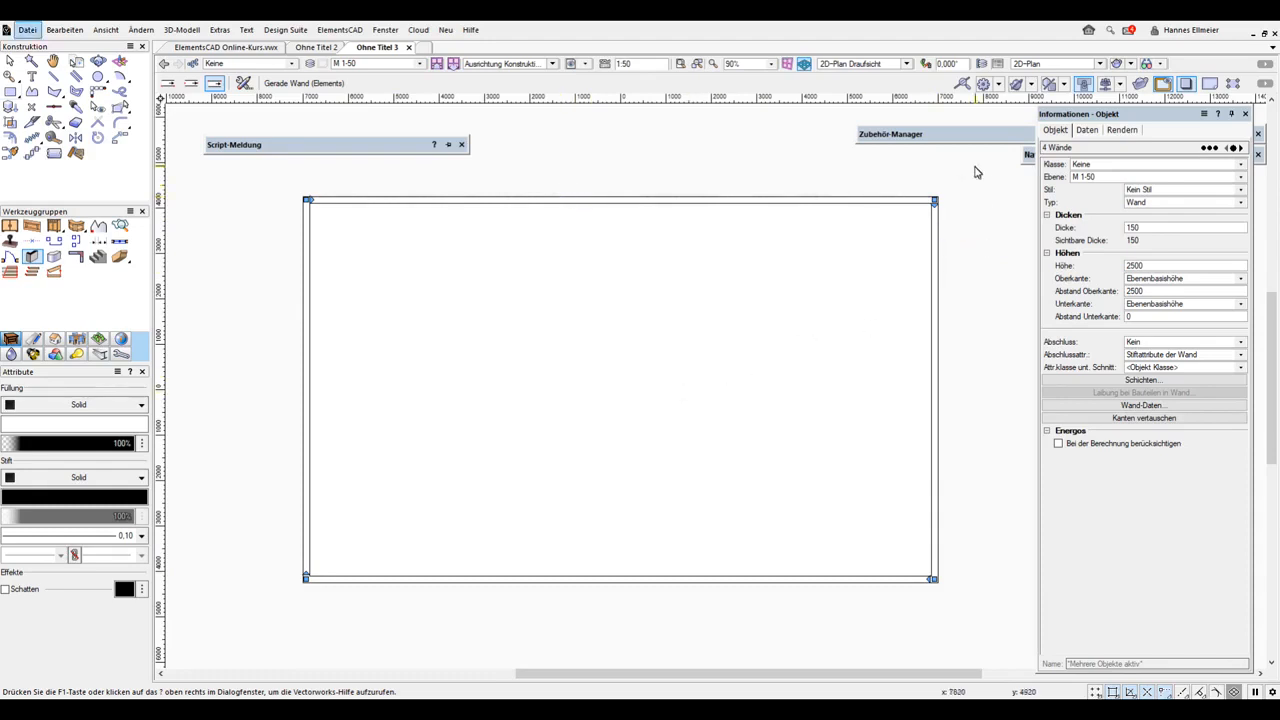
- Set the thickness of the four selected walls to 400 mm, and delete these walls
{"action": "scroll", "coordinate": [960, 180], "scroll_direction": "up", "scroll_amount": 5}
{"action": "left_click", "coordinate": [1148, 232]}
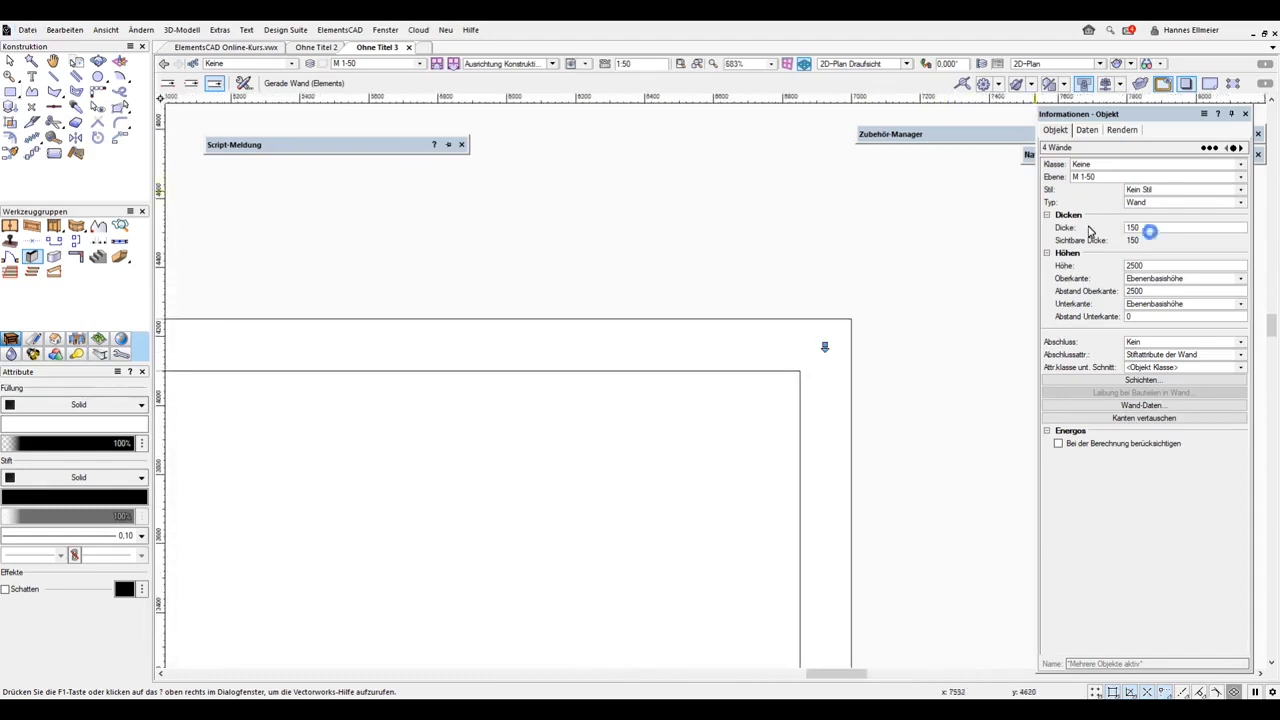
{"action": "left_click", "coordinate": [1163, 230]}
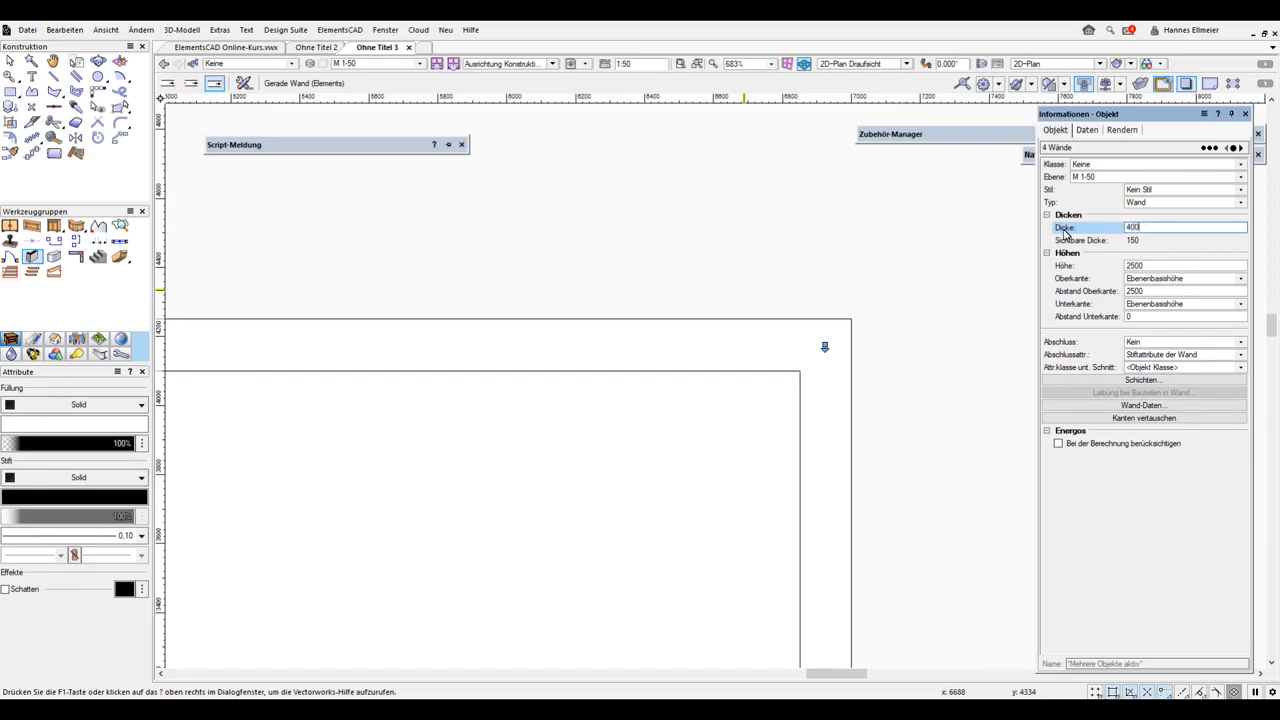
{"action": "type", "text": "400"}
{"action": "key", "text": "Return"}
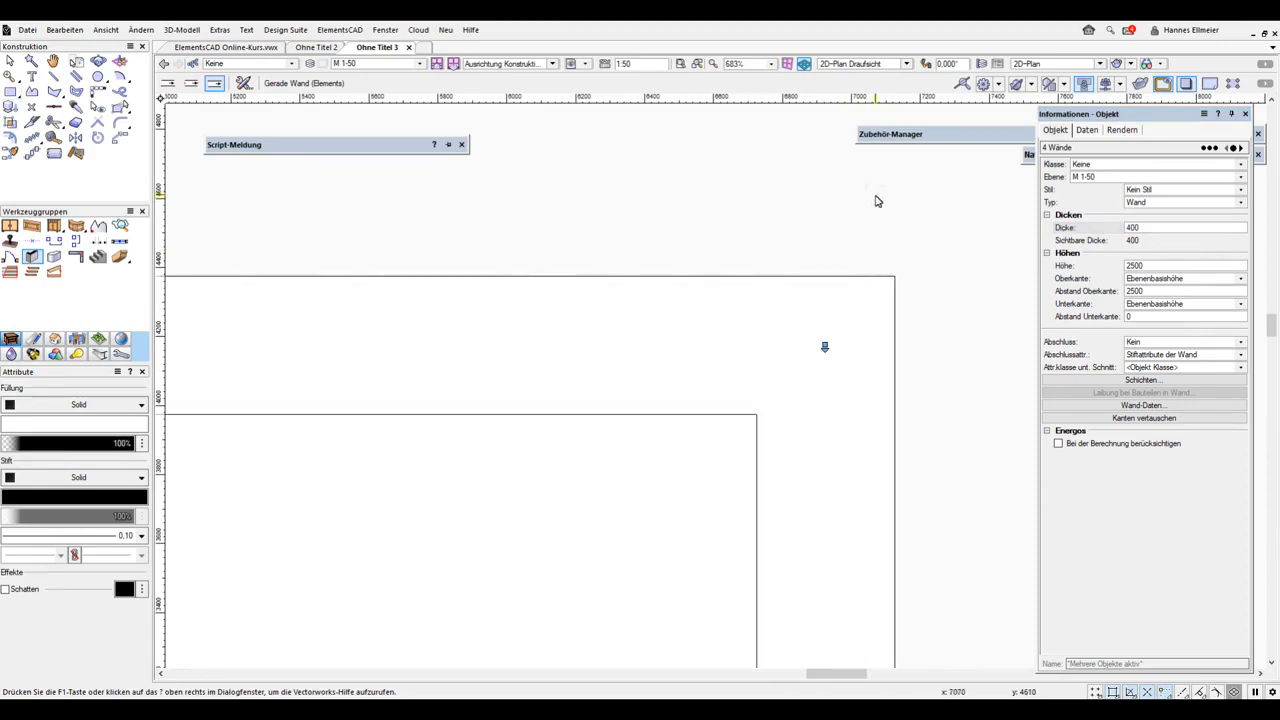
{"action": "key", "text": "Delete"}
- Enter a wall thickness of 225 mm again in the straight wall settings
{"action": "scroll", "coordinate": [641, 290], "scroll_direction": "down", "scroll_amount": 2}
{"action": "scroll", "coordinate": [641, 290], "scroll_direction": "down", "scroll_amount": 3}
{"action": "mouse_move", "coordinate": [416, 350]}
{"action": "middle_mouse_down"}
{"action": "mouse_move", "coordinate": [495, 306]}
{"action": "mouse_move", "coordinate": [715, 261]}
{"action": "mouse_move", "coordinate": [652, 293]}
{"action": "middle_mouse_up"}
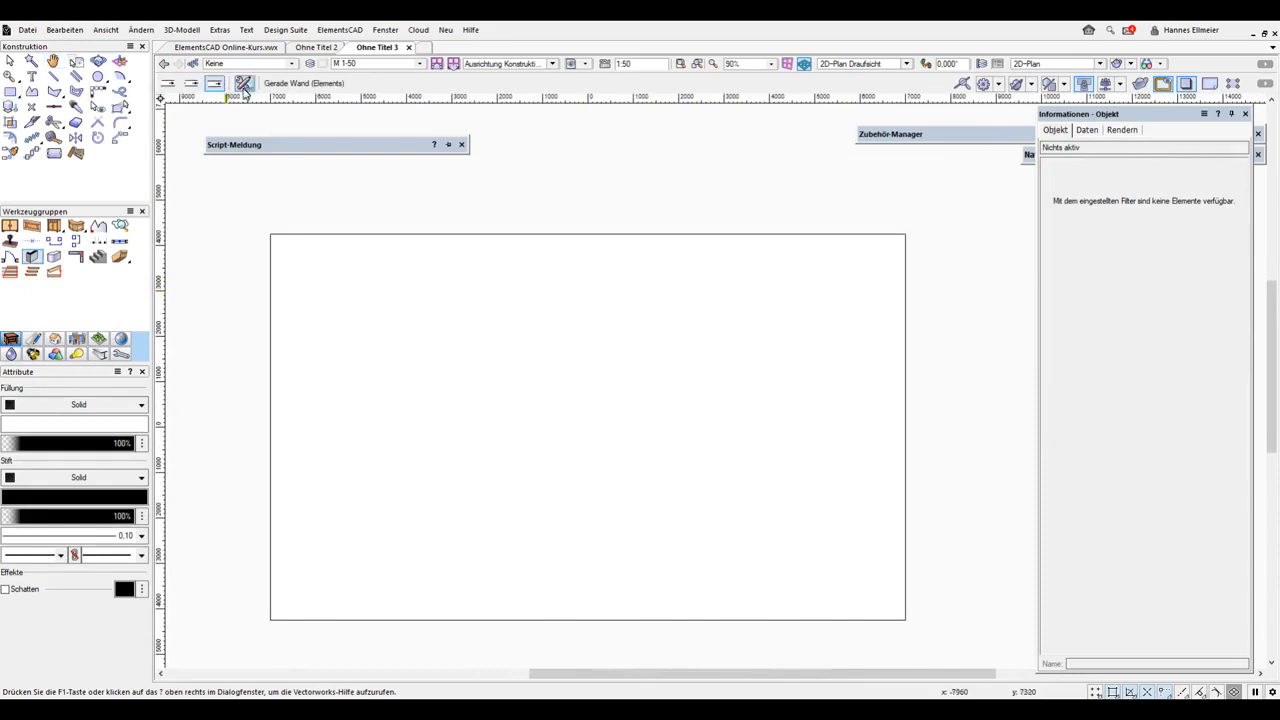
{"action": "left_click", "coordinate": [245, 84]}
{"action": "double_click", "coordinate": [651, 372]}
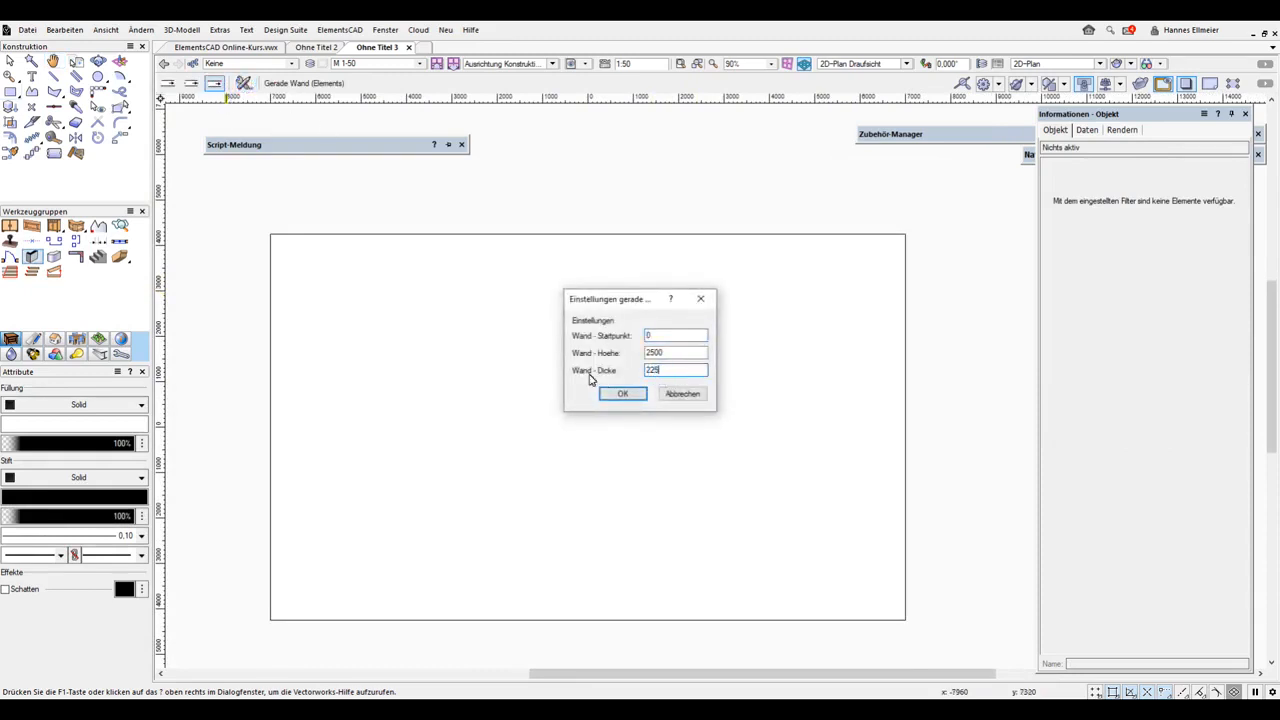
{"action": "type", "text": "225"}
{"action": "left_click", "coordinate": [622, 394]}
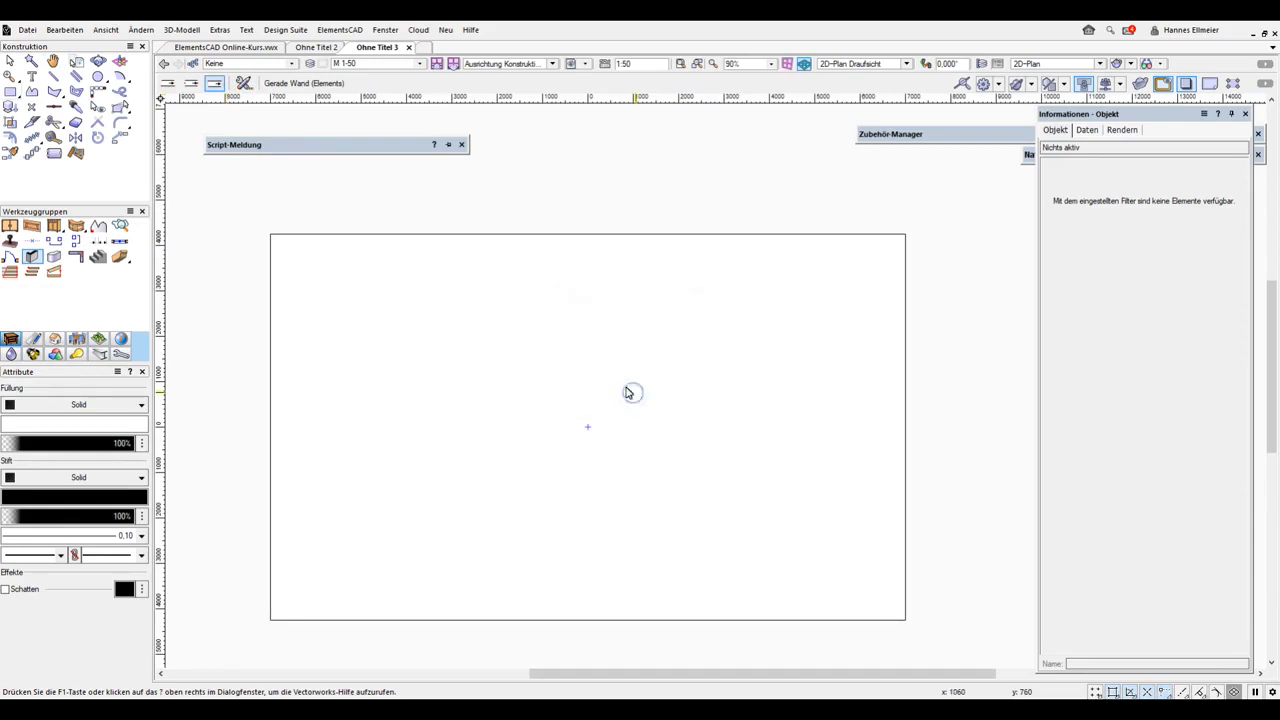
- Draw four closed 225 mm walls clockwise along the 14000 × 8500 mm rectangle, starting at its upper-left corner
{"action": "left_click", "coordinate": [271, 234]}
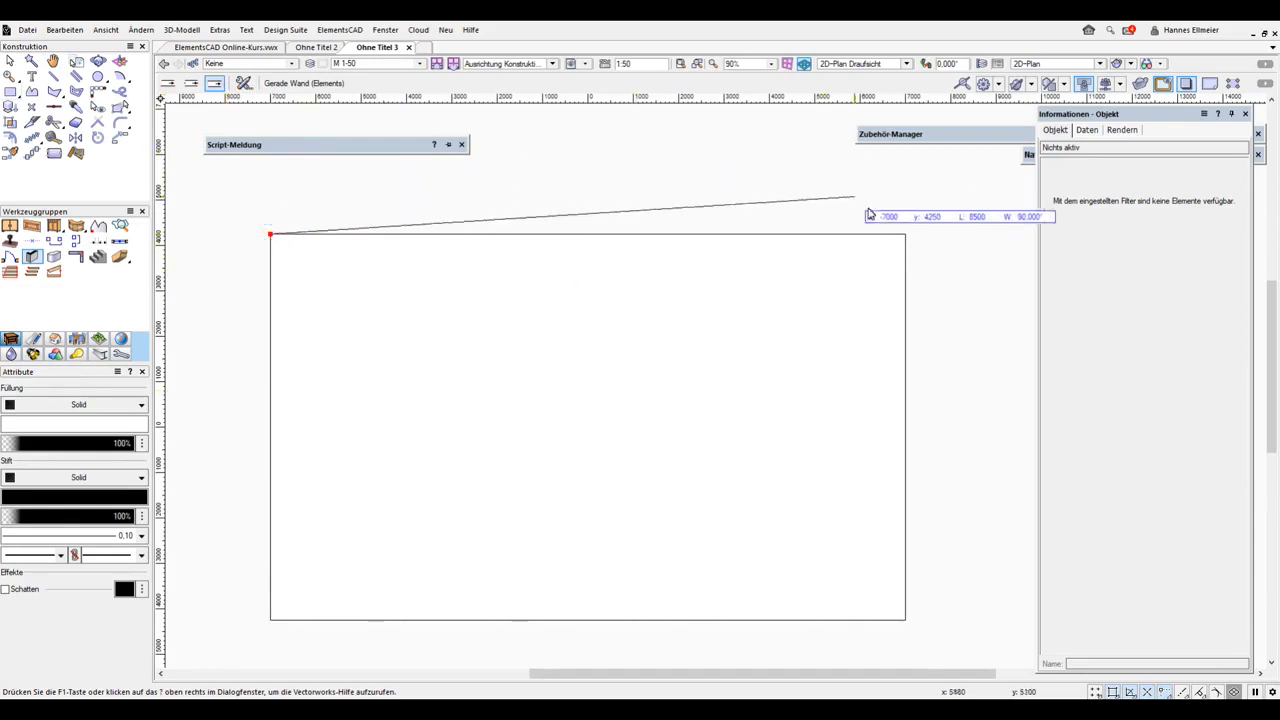
{"action": "left_click", "coordinate": [900, 234]}
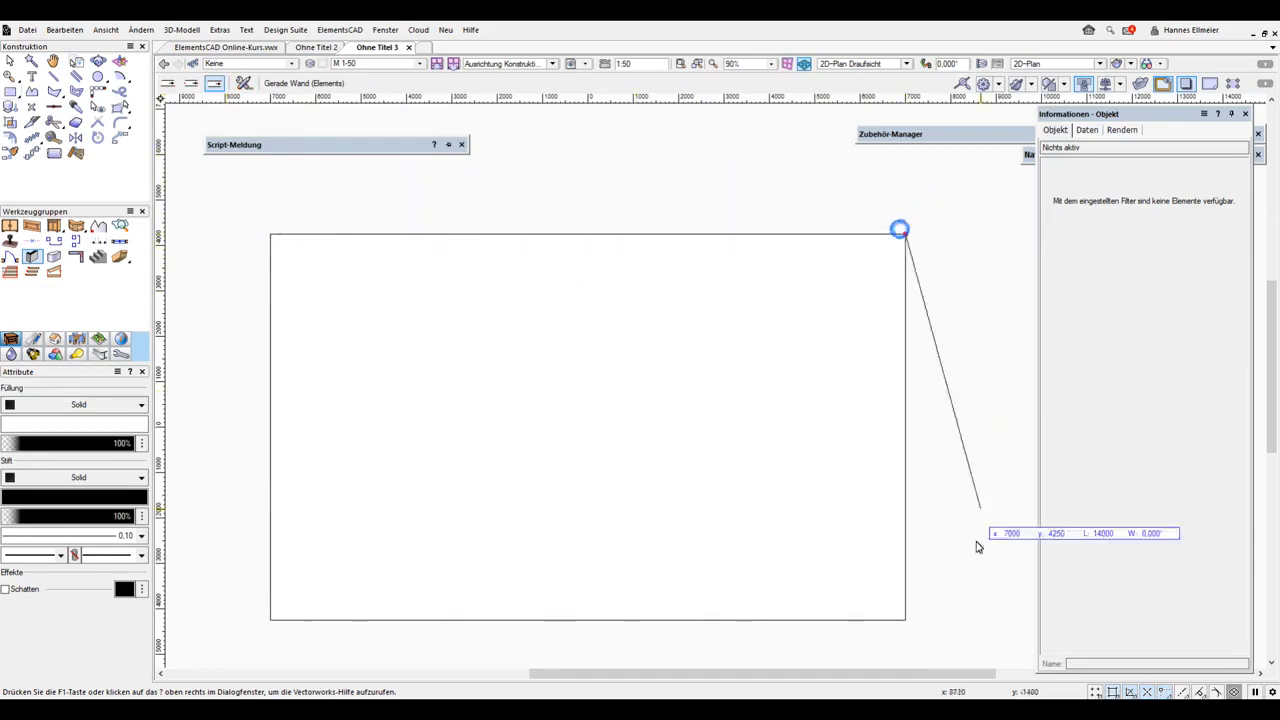
{"action": "left_click", "coordinate": [905, 619]}
{"action": "left_click", "coordinate": [271, 619]}
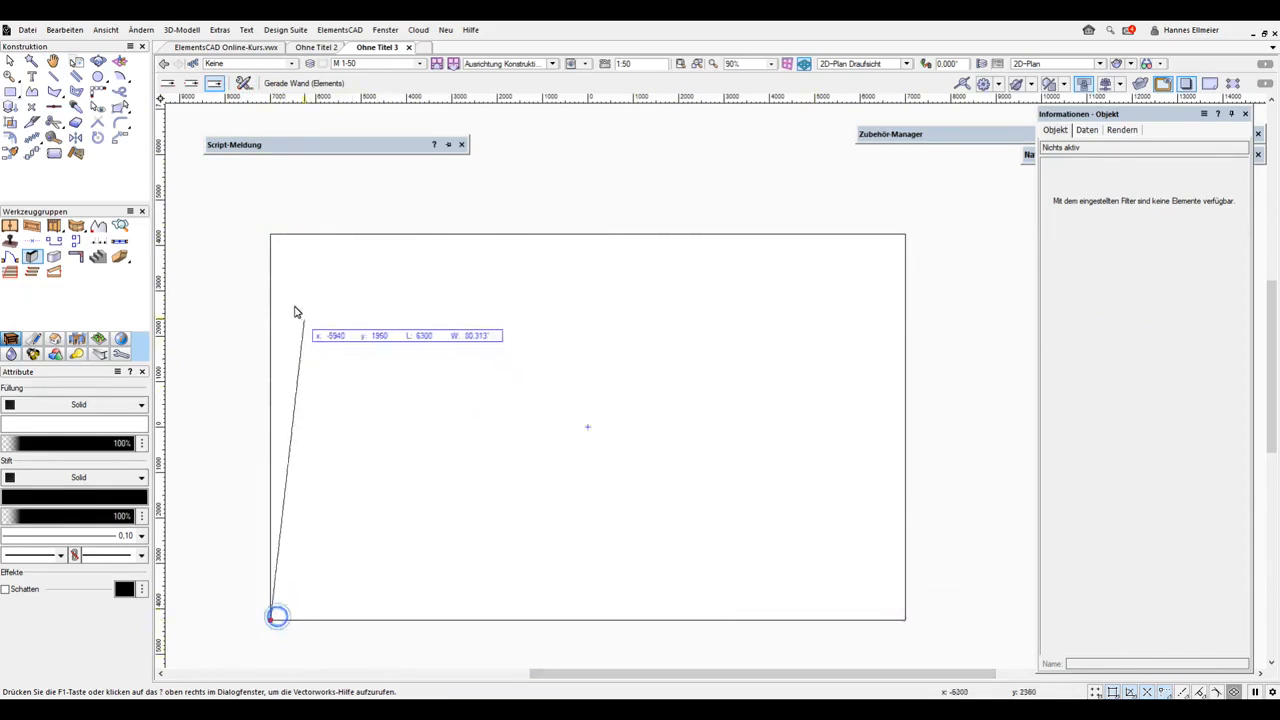
{"action": "left_click", "coordinate": [270, 235]}
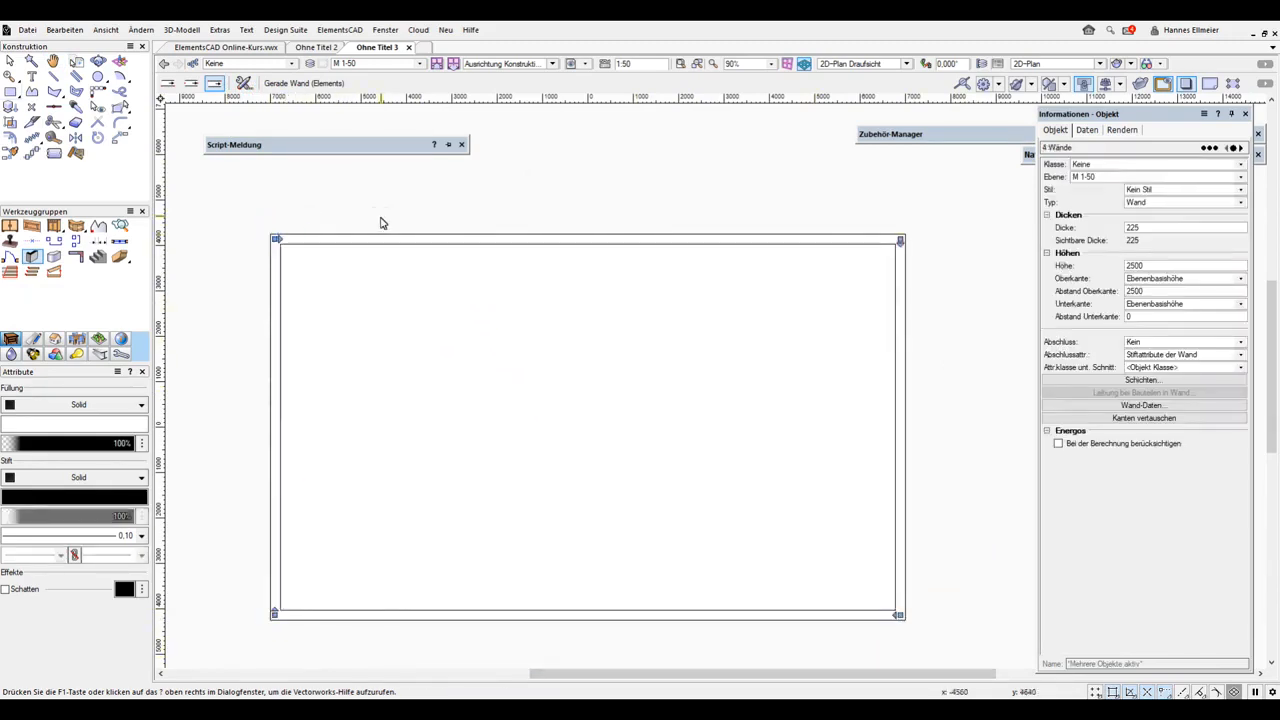
- Save the document as "Elements Übung 01" in the ElementsCAD Online-Kurs folder, with a backup
{"action": "left_click", "coordinate": [694, 405]}
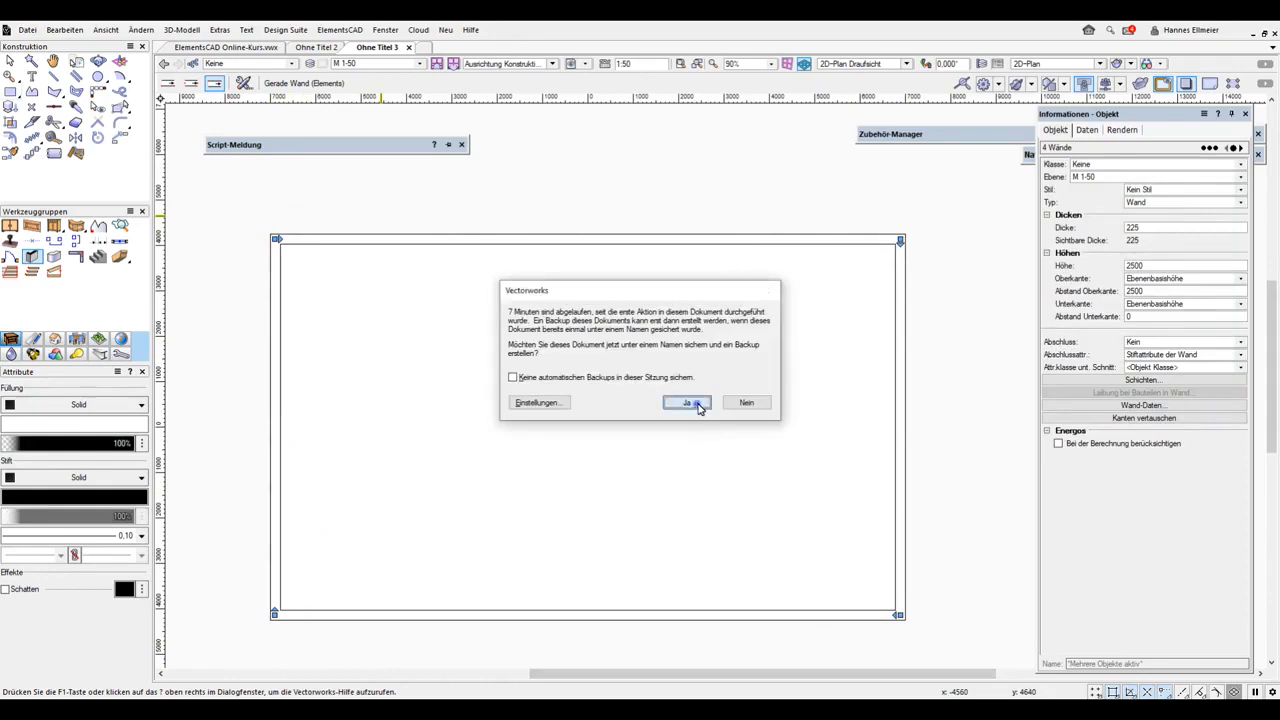
{"action": "key", "text": "ctrl+s"}
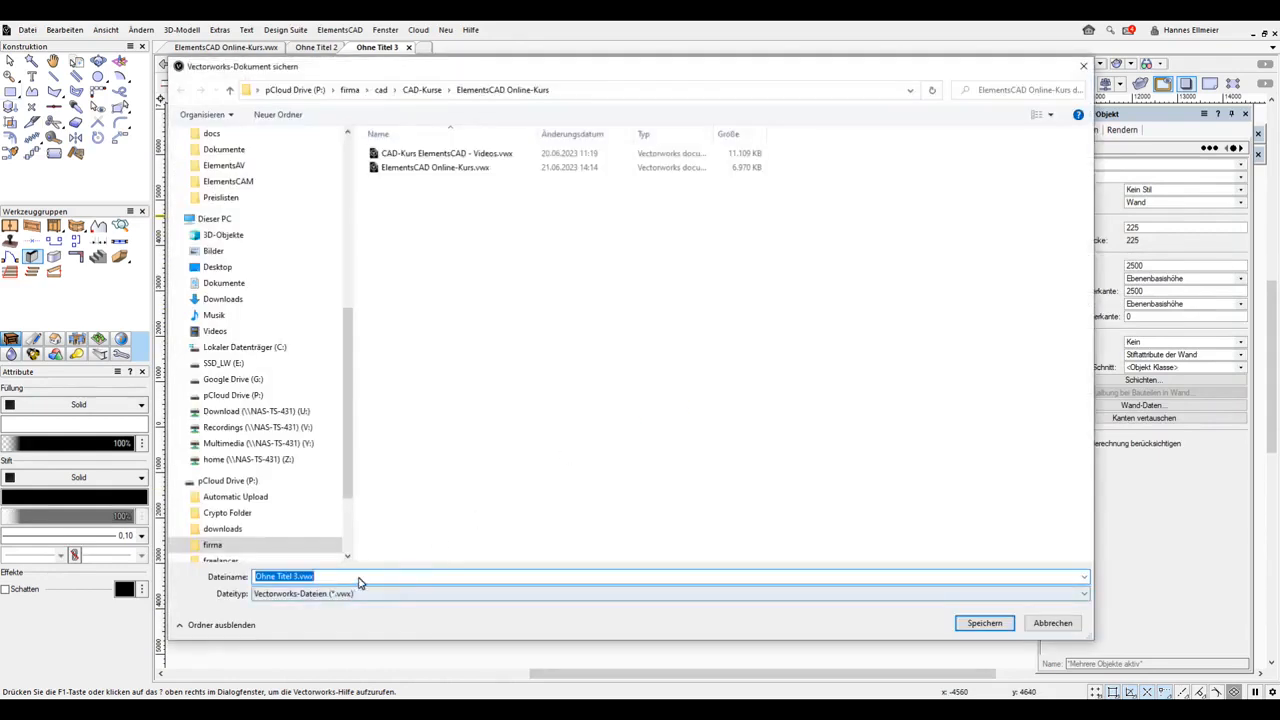
{"action": "type", "text": "E"}
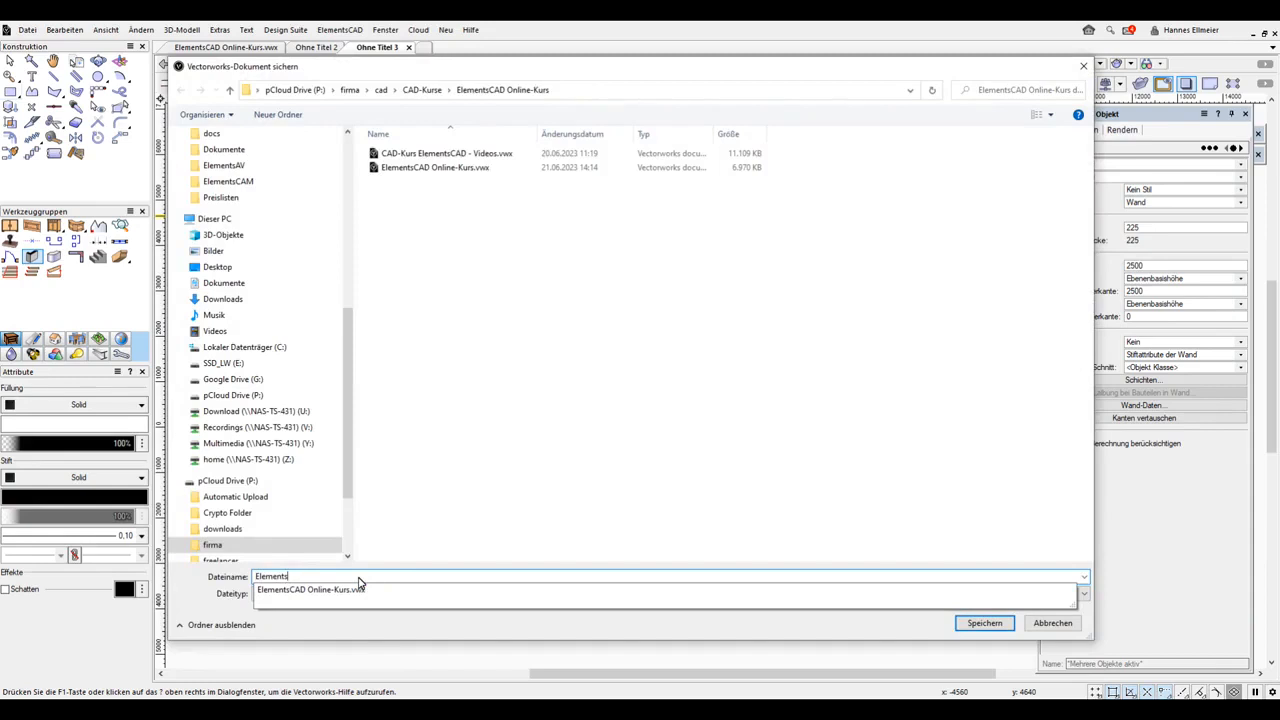
{"action": "type", "text": "lements"}
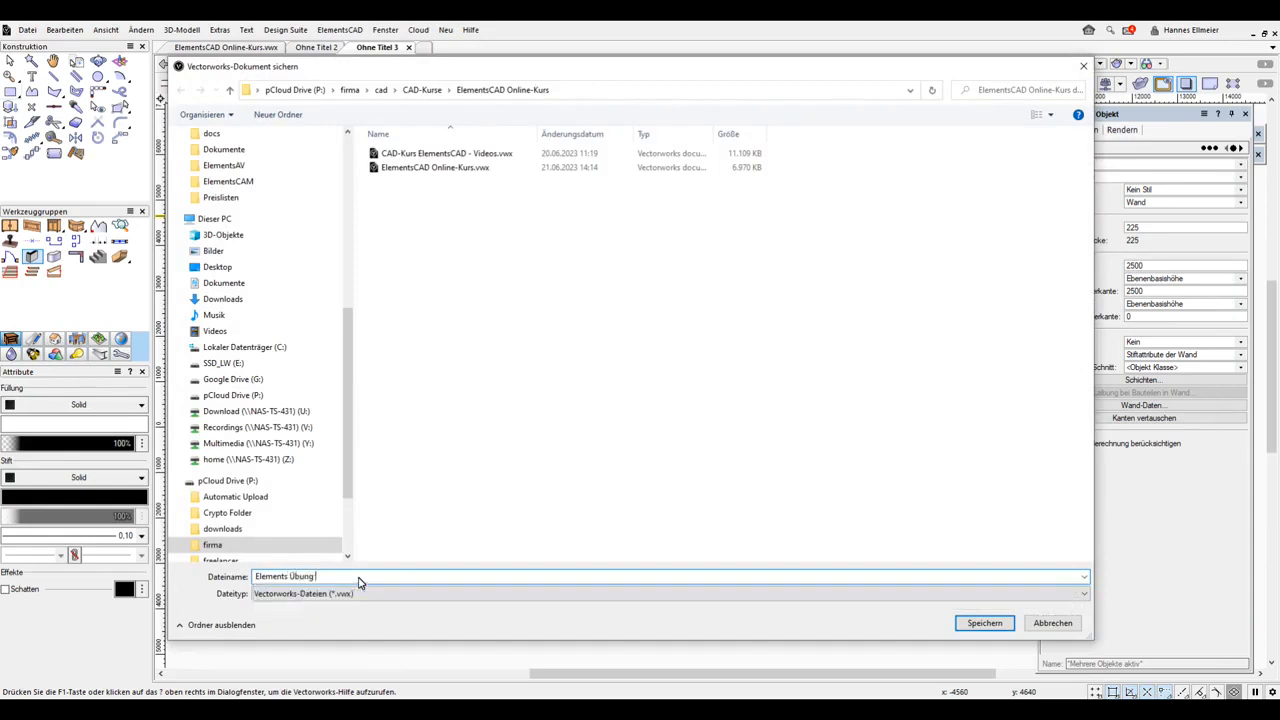
{"action": "key", "text": "Return"}
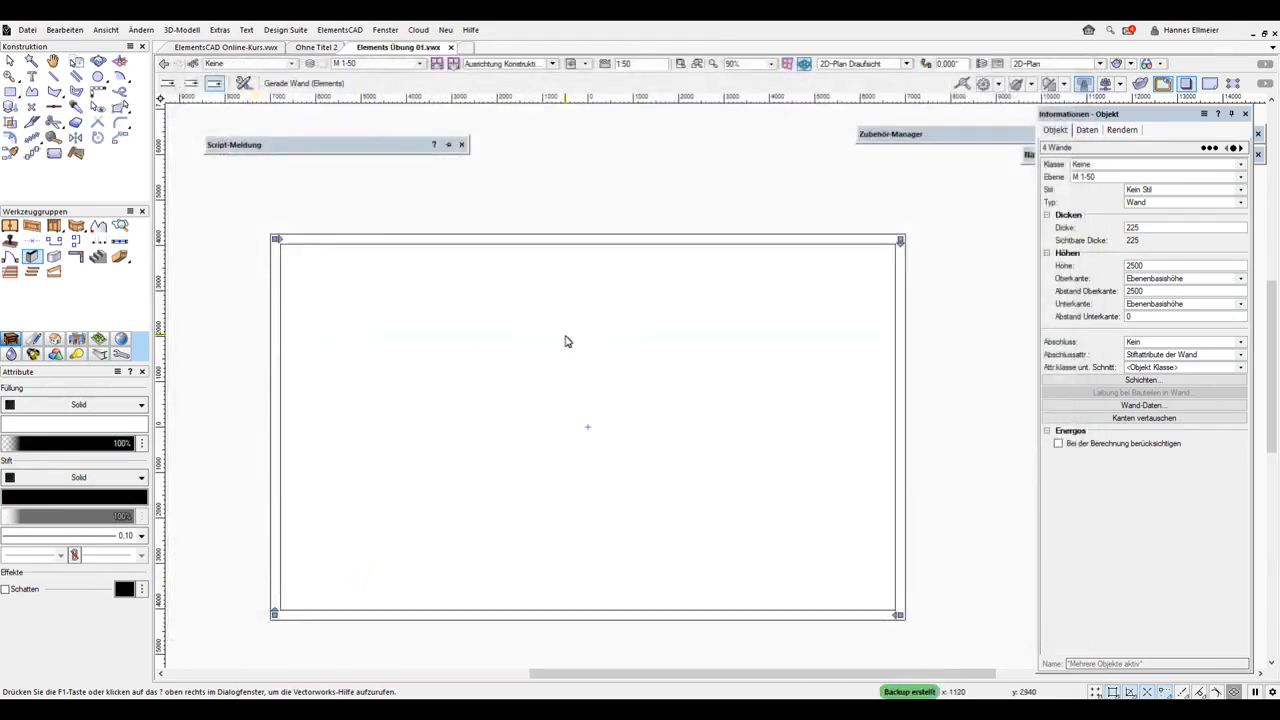
- Place a point at the inner lower-left corner of the outer walls and shift its x coordinate by +4575 mm
{"action": "middle_click_drag", "start_coordinate": [576, 360], "coordinate": [617, 322]}
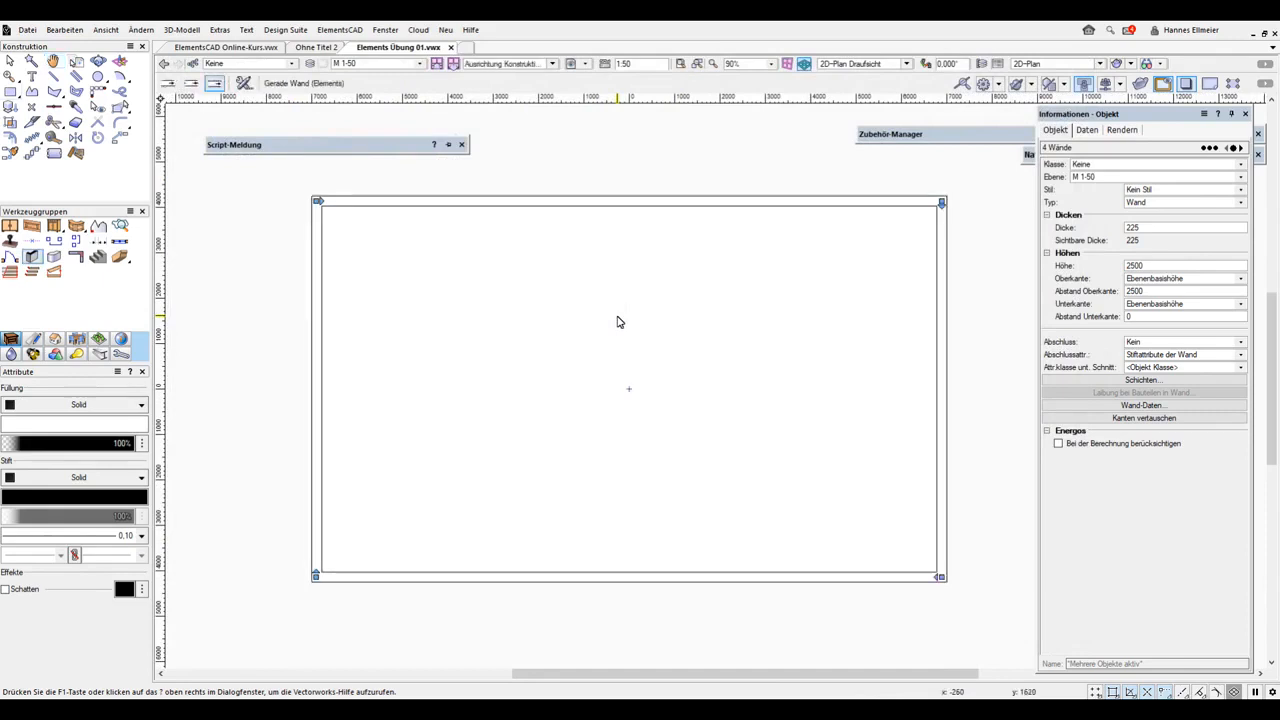
{"action": "left_click", "coordinate": [31, 108]}
{"action": "left_click", "coordinate": [320, 571]}
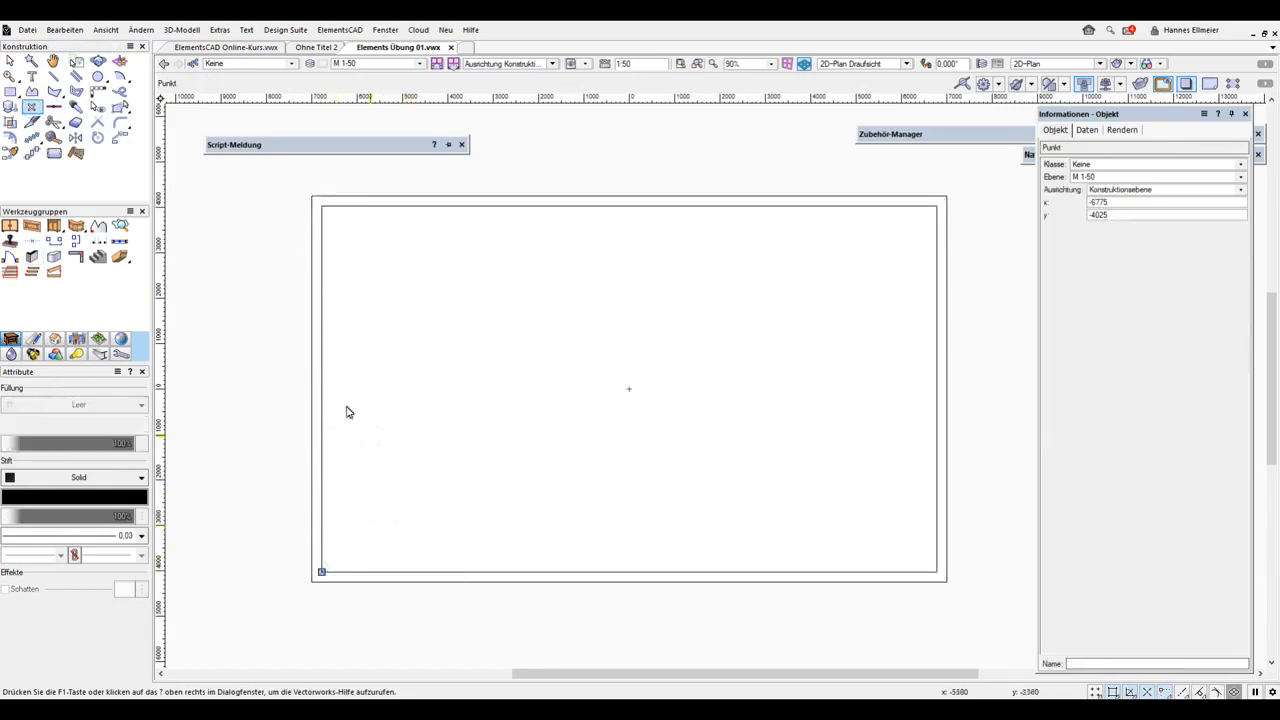
{"action": "left_click", "coordinate": [1129, 203]}
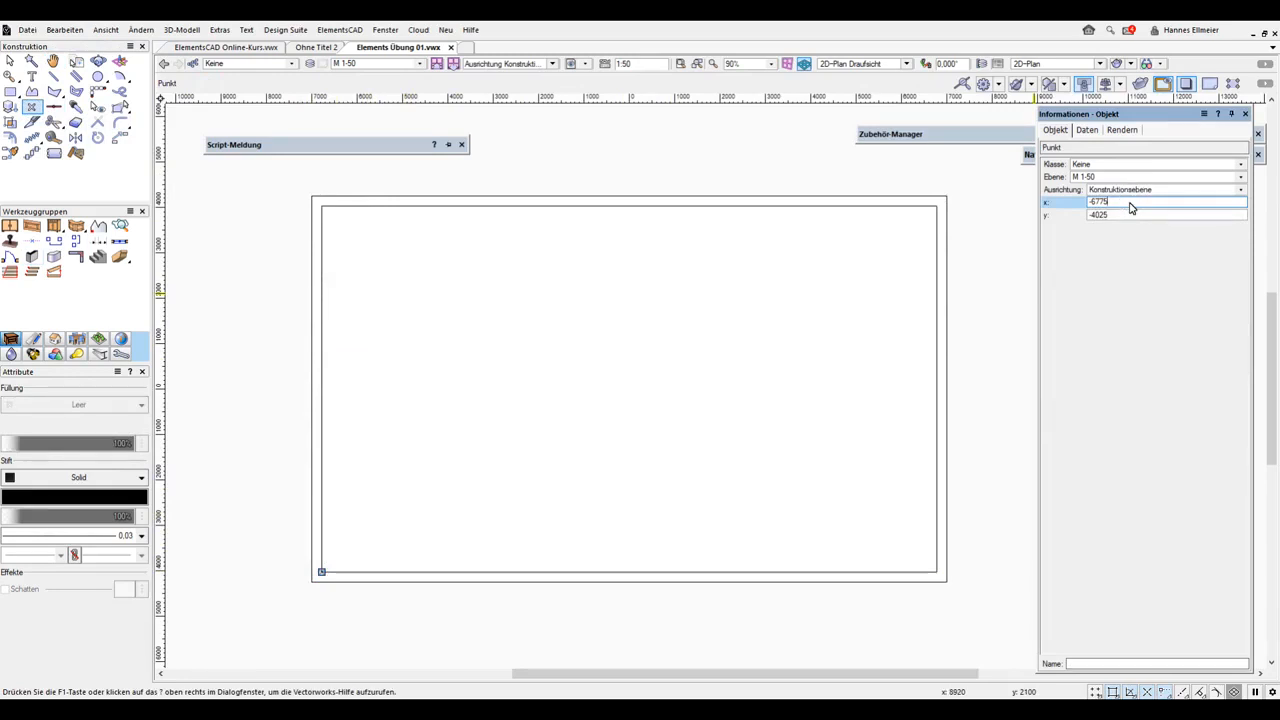
{"action": "type", "text": "+4575"}
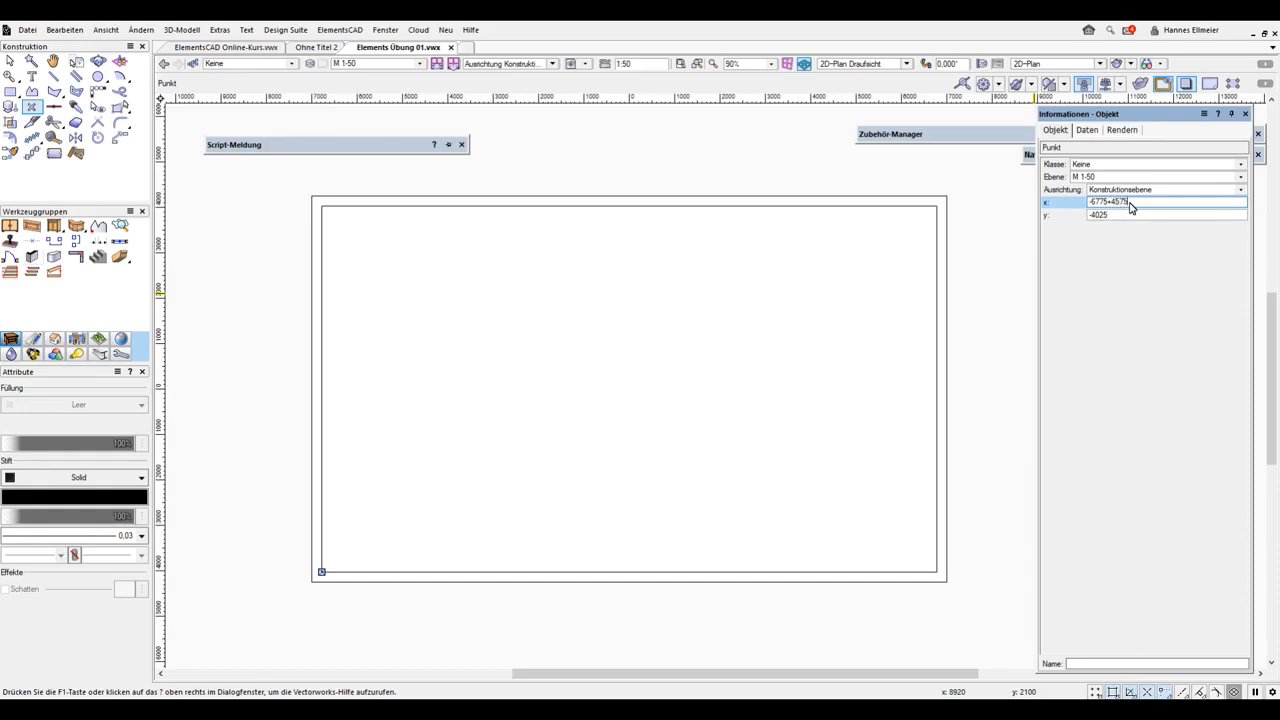
{"action": "key", "text": "Return"}
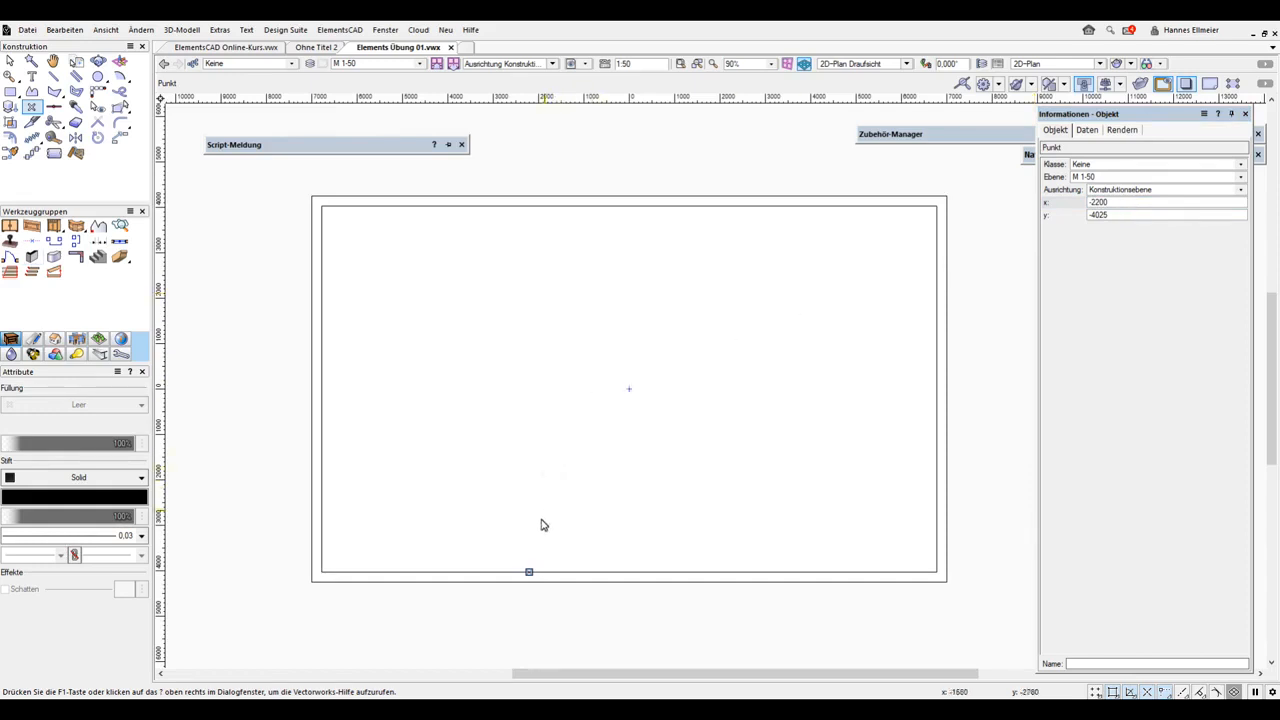
- Add a second point on the lower wall's inner edge, 225 mm further in x from the first
{"action": "left_click", "coordinate": [1124, 202]}
{"action": "type", "text": "+225"}
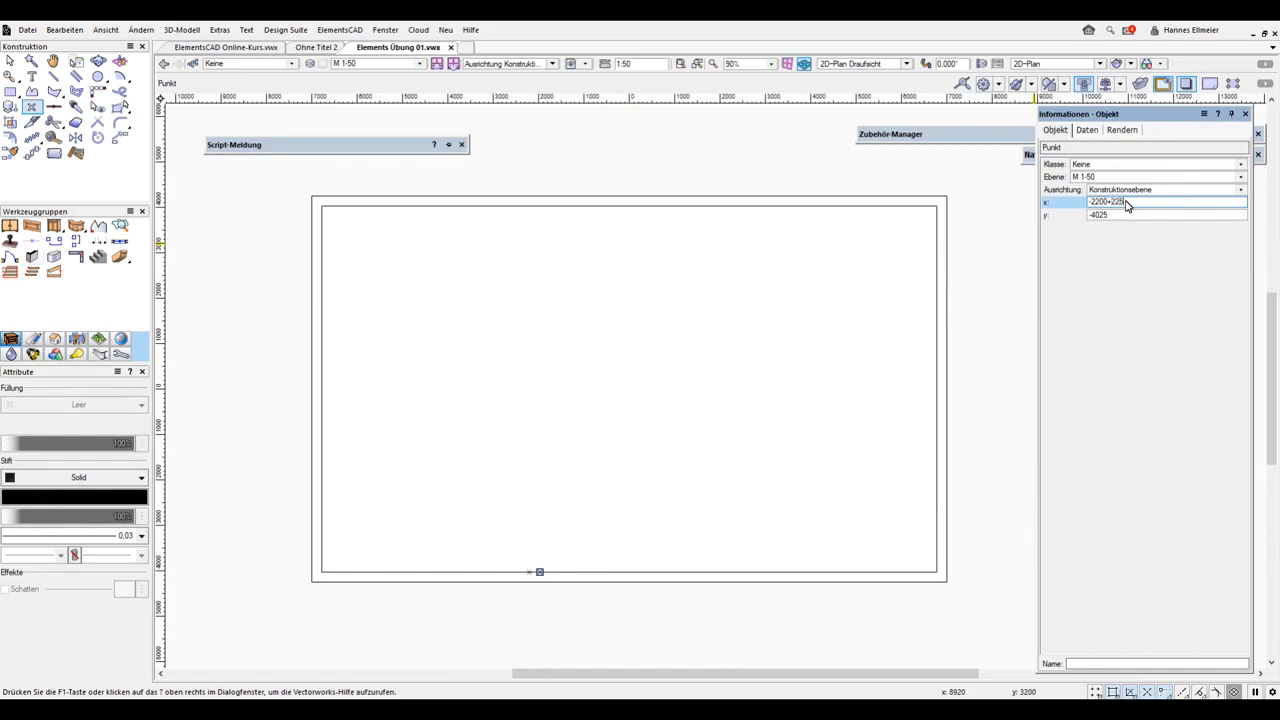
{"action": "key", "text": "Return"}
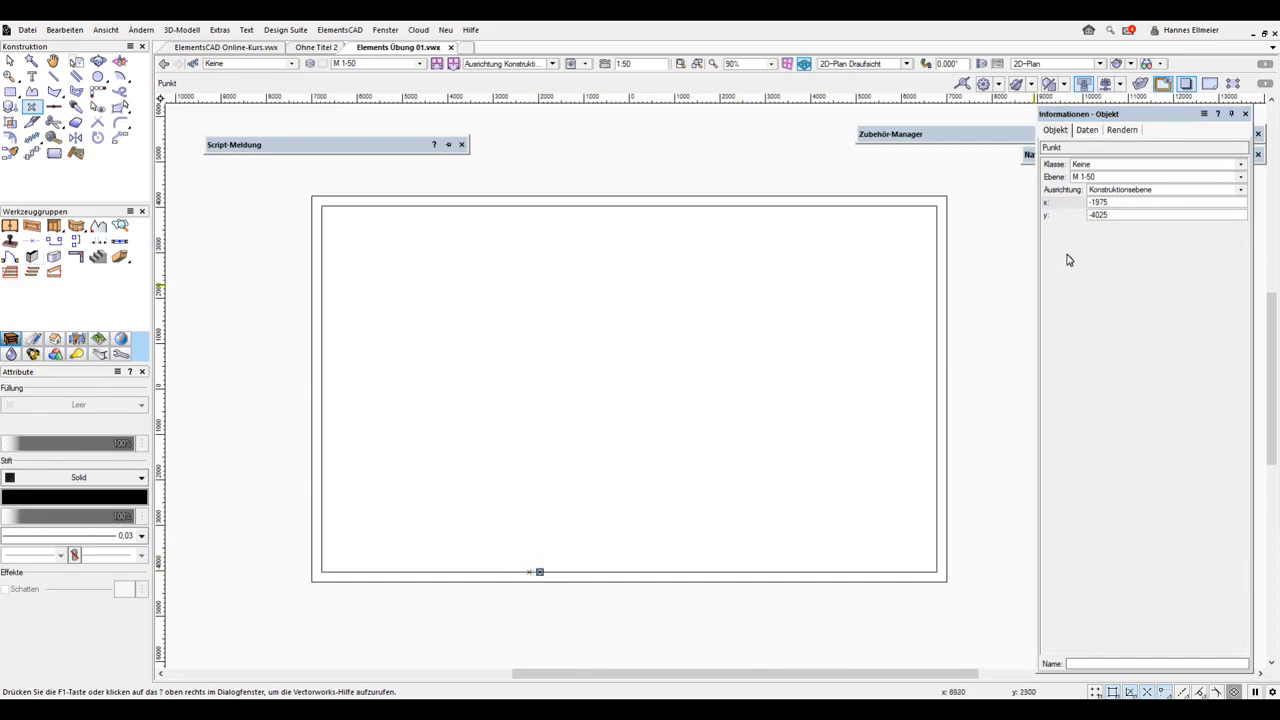
{"action": "left_click", "coordinate": [1125, 205]}
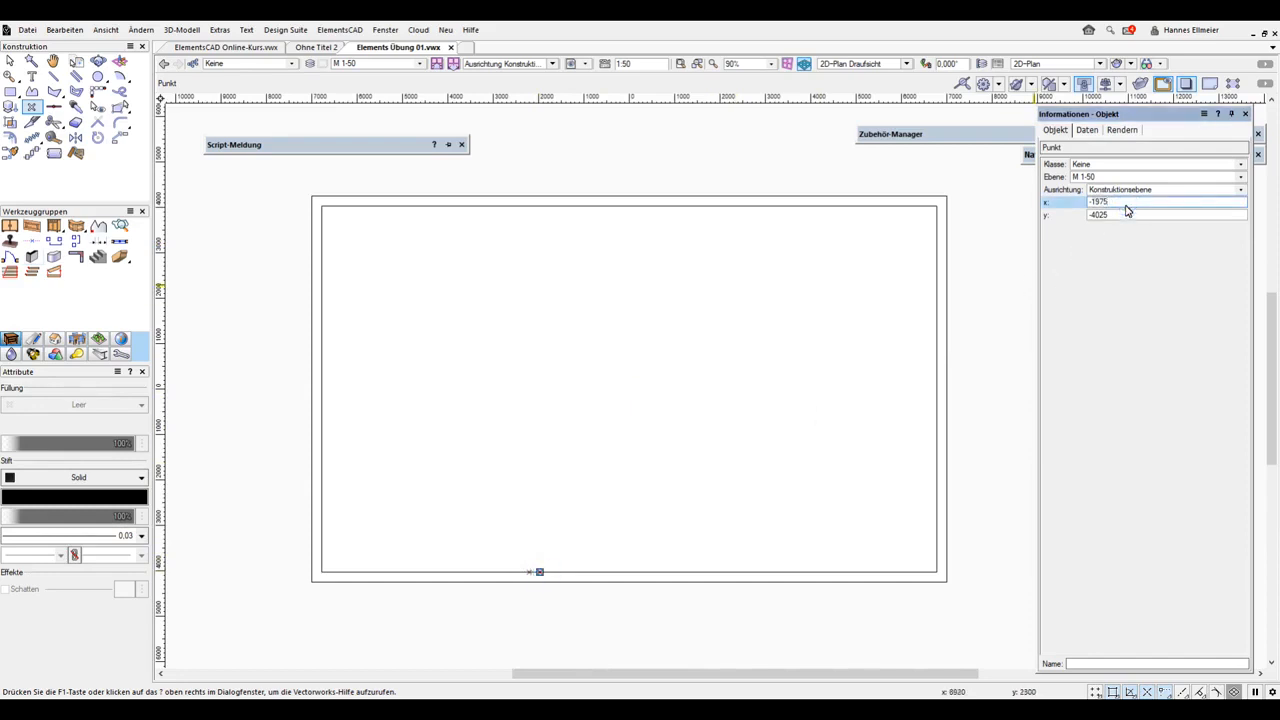
{"action": "type", "text": "4305"}
{"action": "key", "text": "Return"}
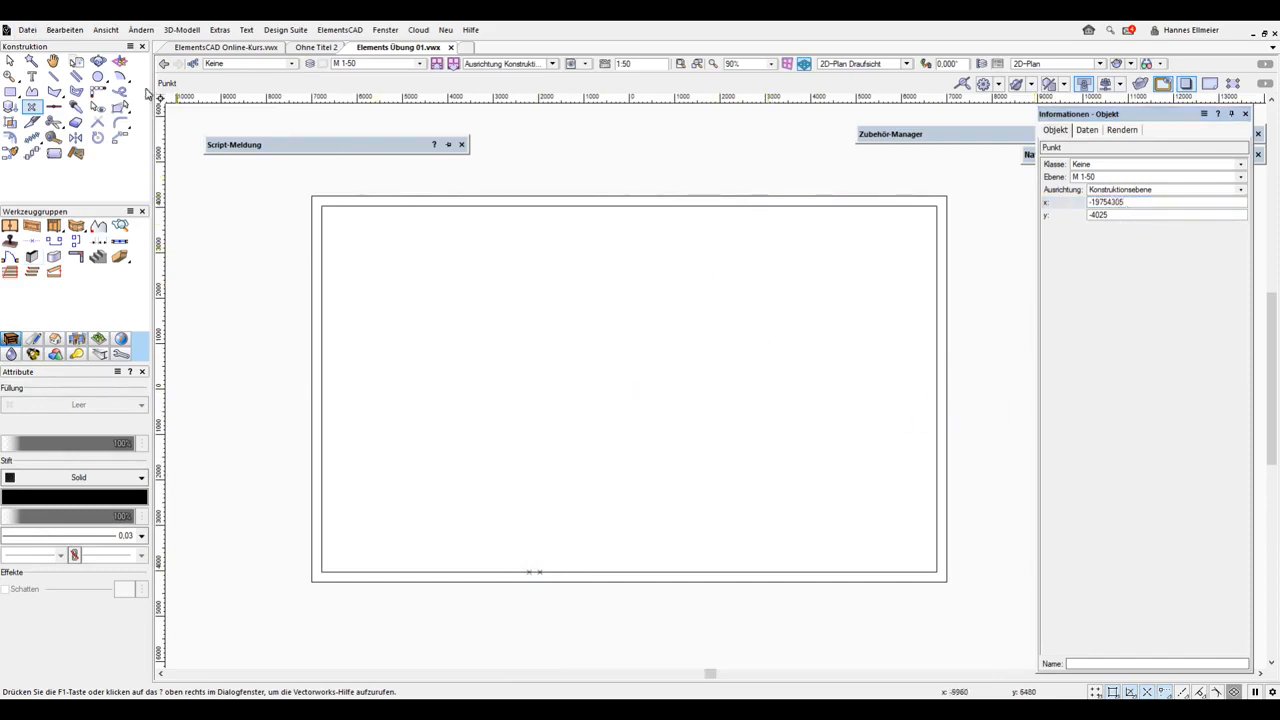
{"action": "left_click", "coordinate": [64, 29]}
{"action": "left_click", "coordinate": [75, 46]}
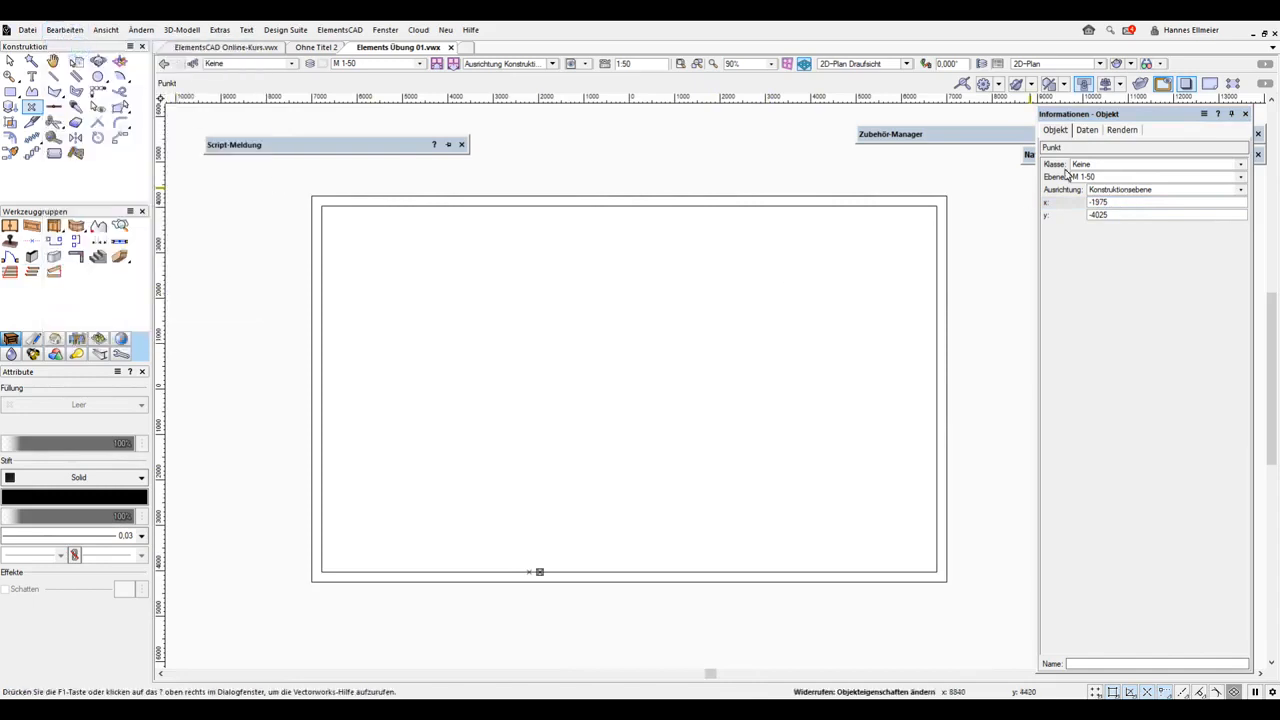
- Add a point on the lower wall's inner edge 4305 mm beyond the second one, and another 225 mm further in x
{"action": "left_click", "coordinate": [1139, 206]}
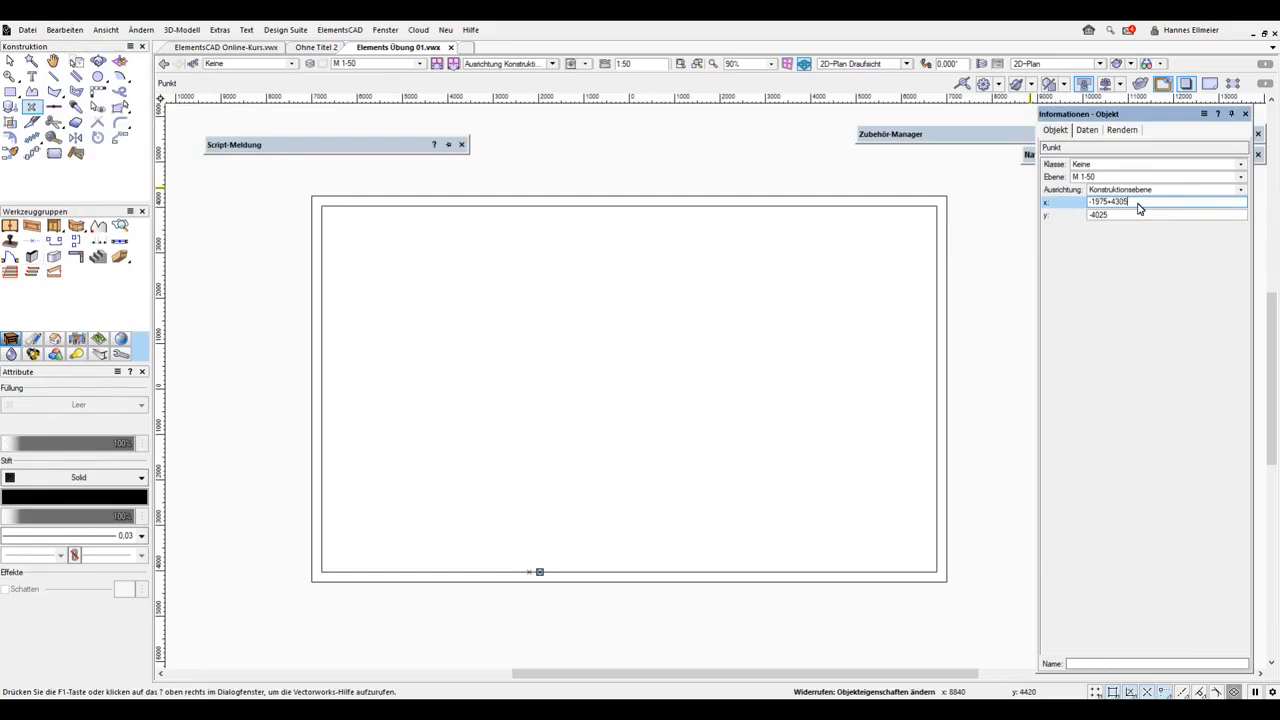
{"action": "key", "text": "Return"}
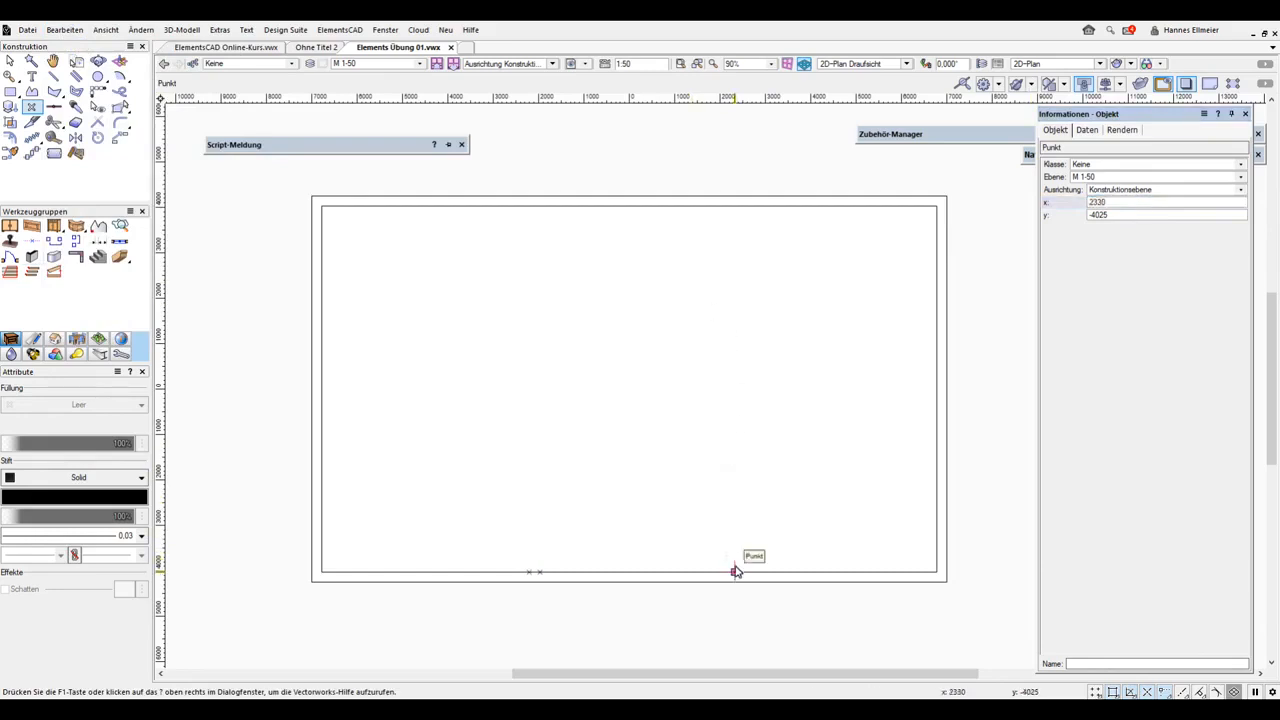
{"action": "left_click", "coordinate": [1110, 205]}
{"action": "type", "text": "+225"}
{"action": "key", "text": "Return"}
{"action": "key", "text": "ctrl+z"}
- Add a point 5605 mm above the third point on the lower inner edge, and another 225 mm higher
{"action": "left_click", "coordinate": [1125, 216]}
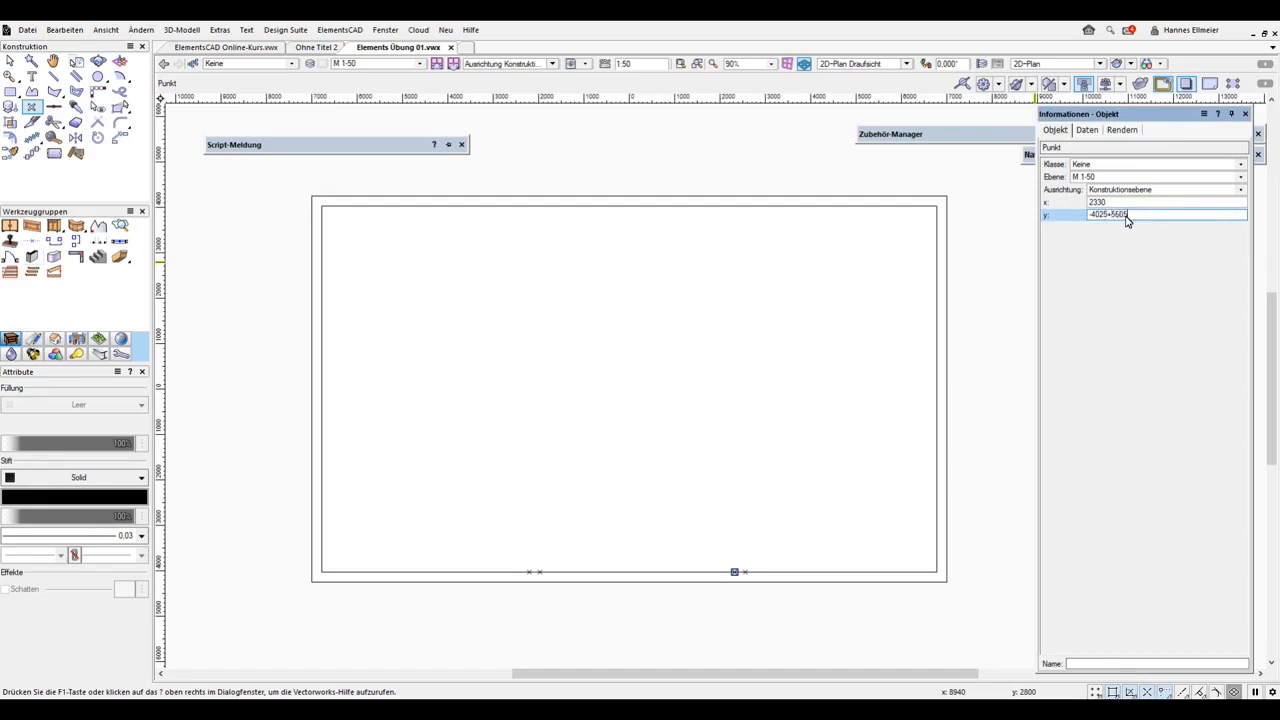
{"action": "type", "text": "+5605"}
{"action": "key", "text": "Return"}
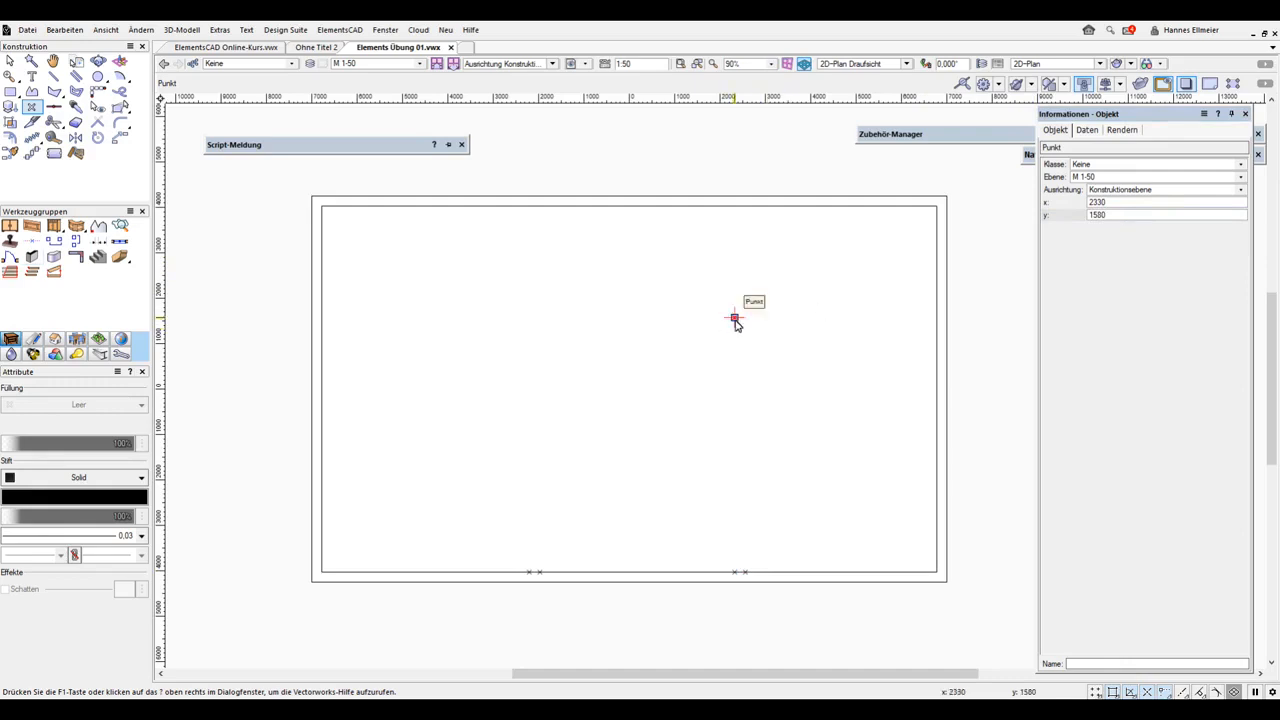
{"action": "left_click", "coordinate": [1114, 216]}
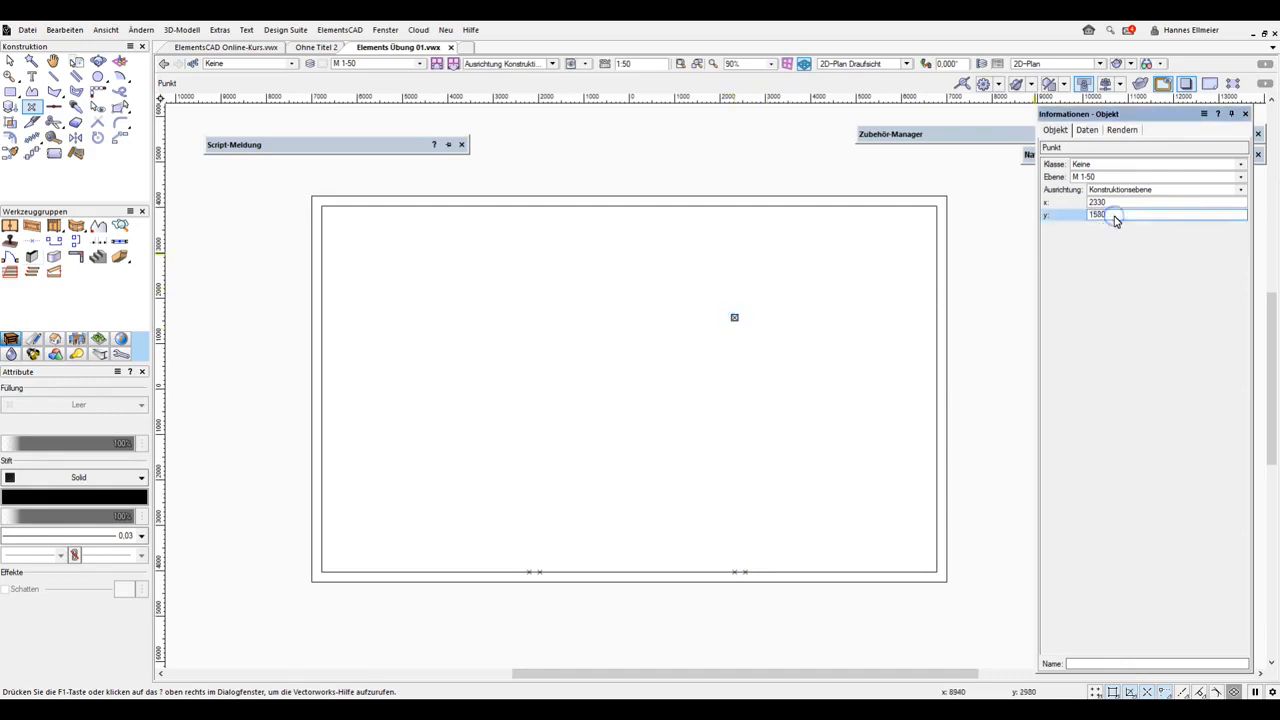
{"action": "key", "text": "Return"}
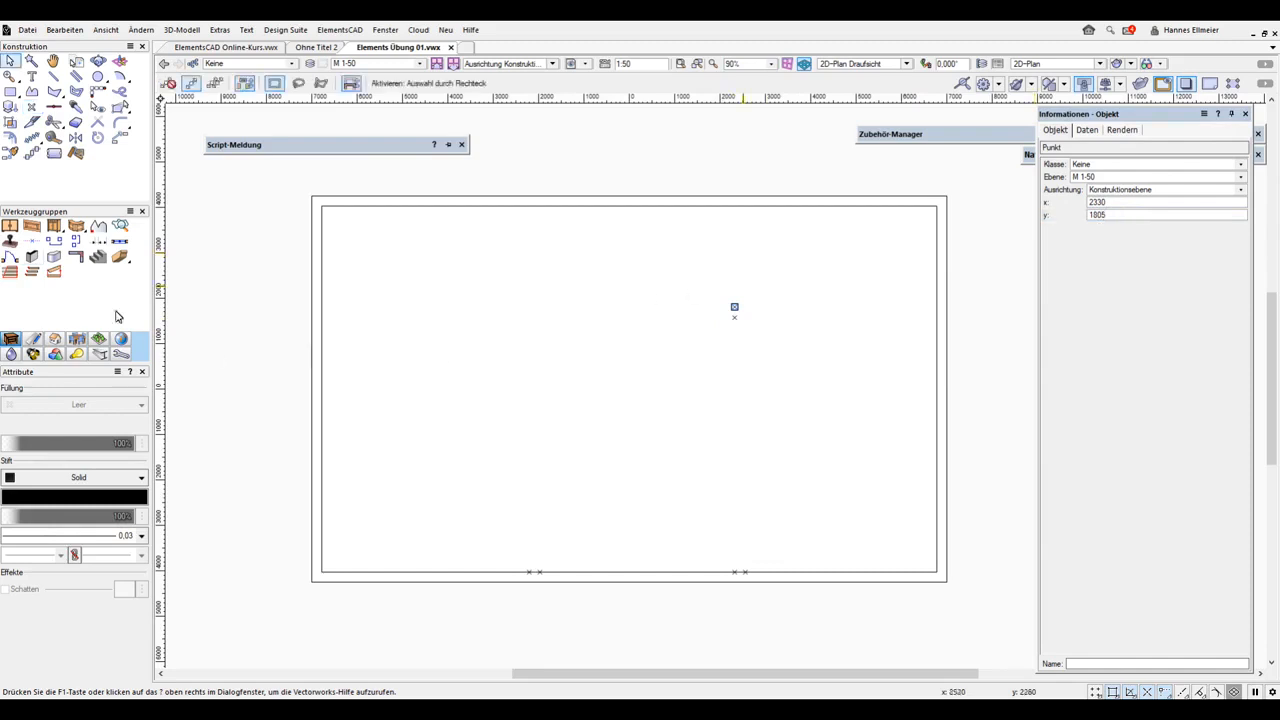
- Place a point 2130 mm in x from the inner upper-left corner along the upper wall, and another 225 mm further
{"action": "left_click", "coordinate": [321, 206]}
{"action": "left_click", "coordinate": [1120, 201]}
{"action": "type", "text": "+"}
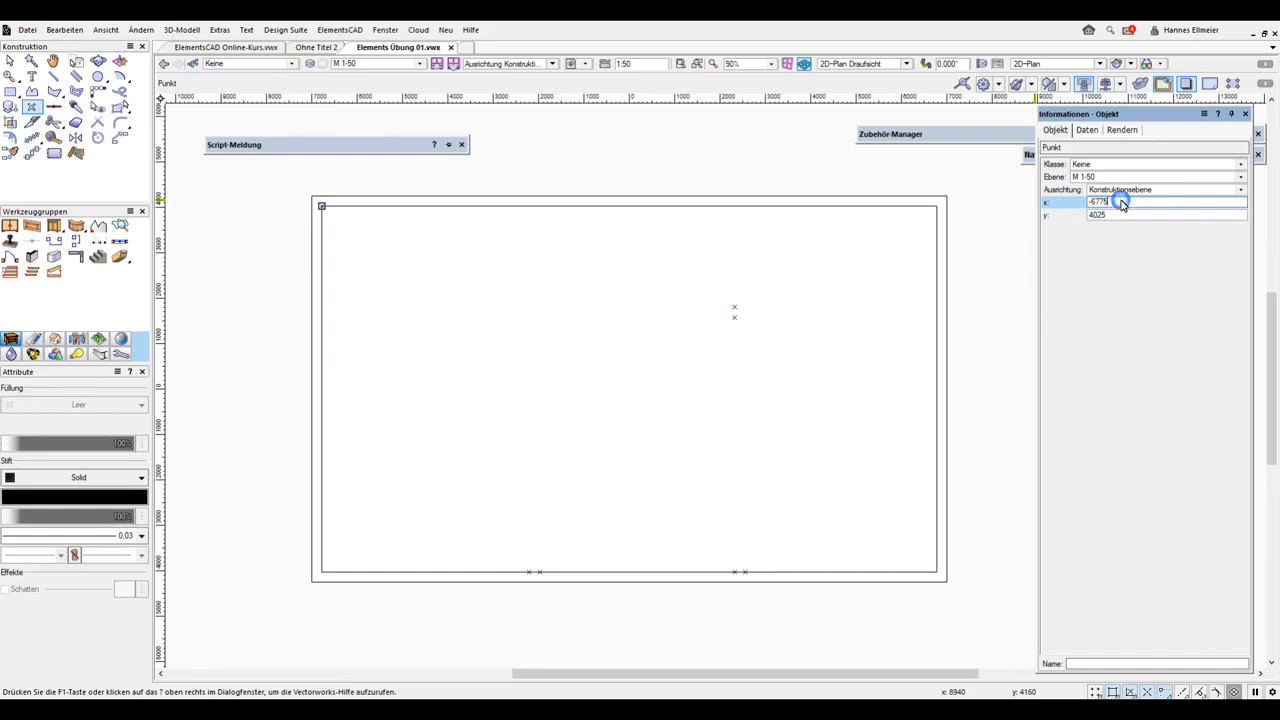
{"action": "type", "text": "2130"}
{"action": "key", "text": "Return"}
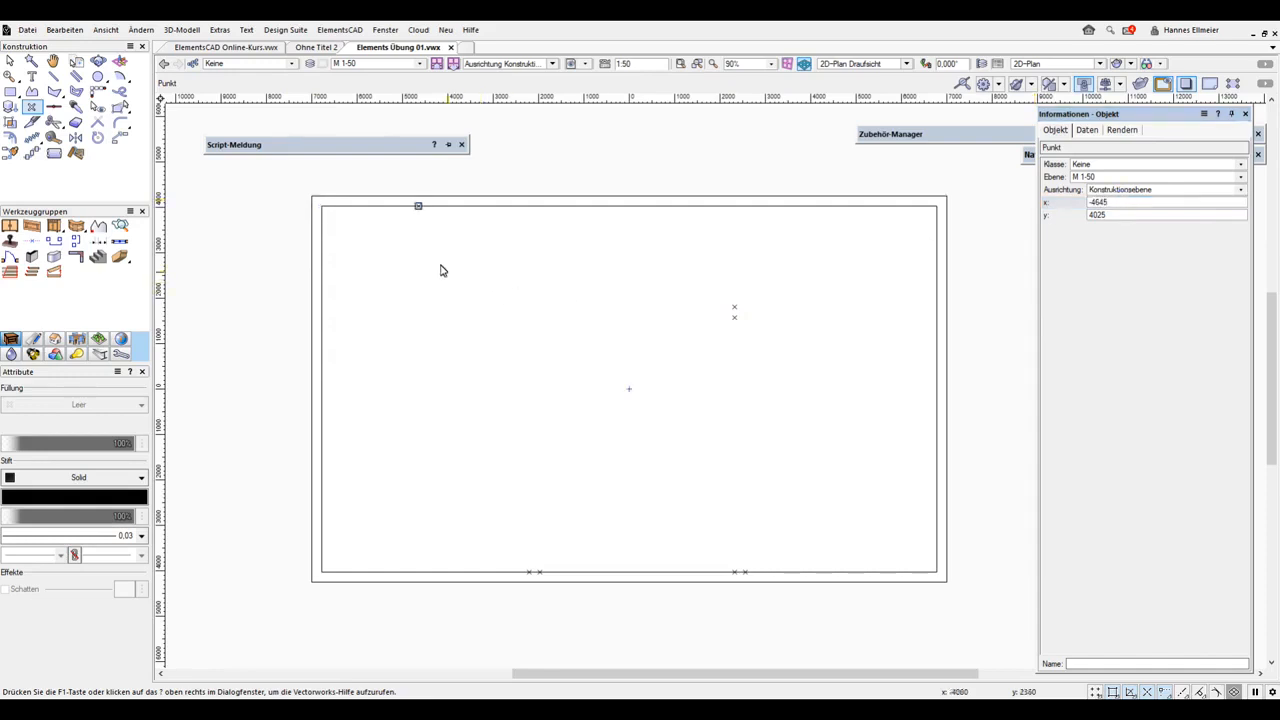
{"action": "left_click", "coordinate": [1120, 203]}
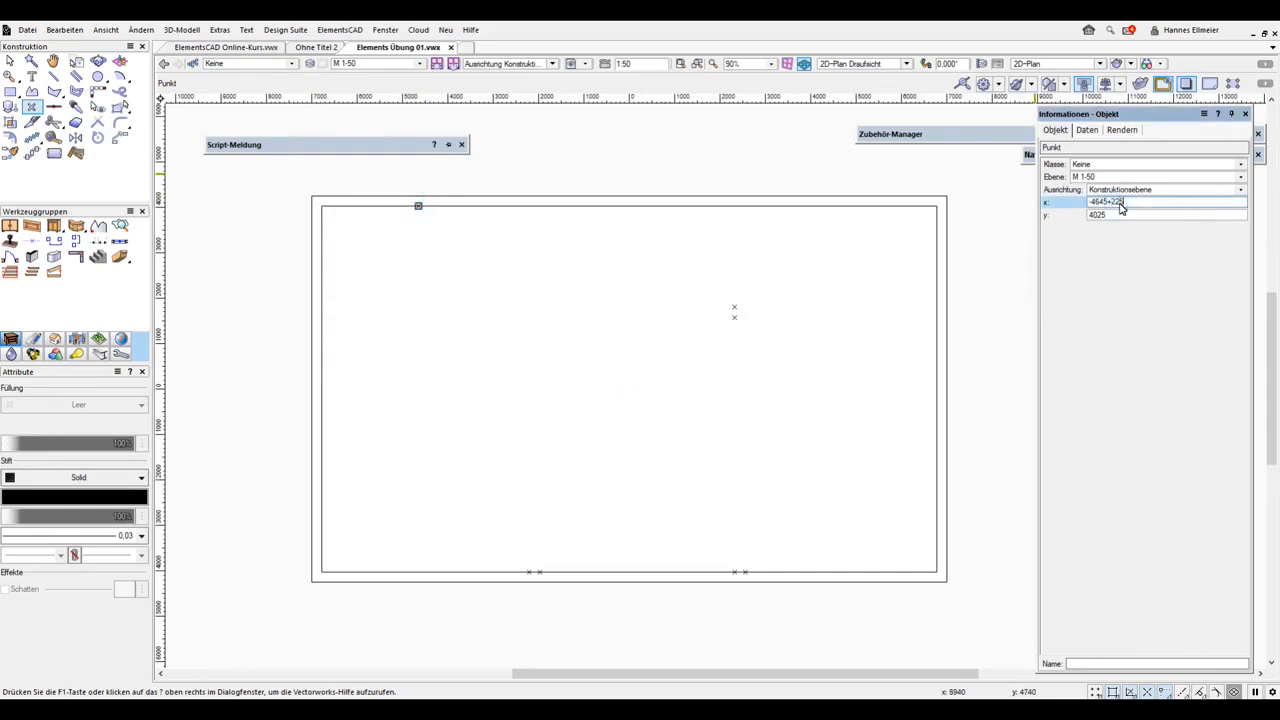
{"action": "key", "text": "Return"}
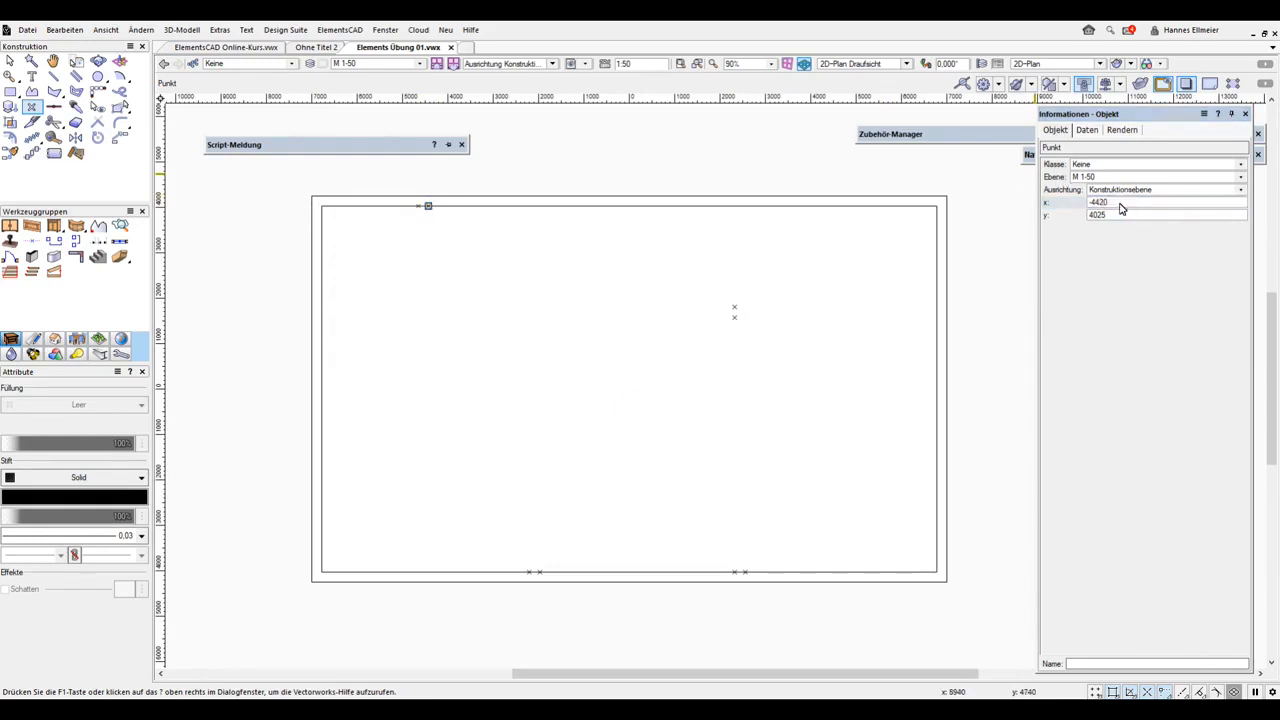
- Place a point at the inner upper-left corner and move it down the left wall to y 3025
{"action": "left_click", "coordinate": [322, 208]}
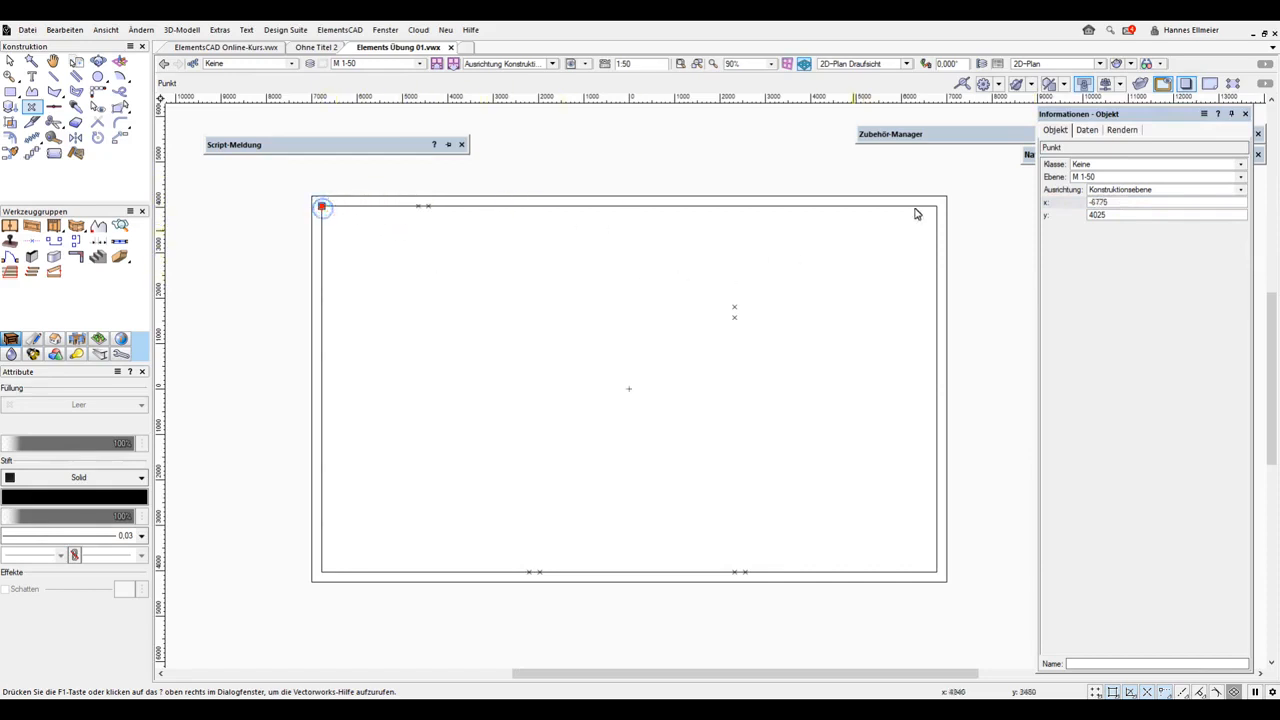
{"action": "left_click", "coordinate": [1118, 218]}
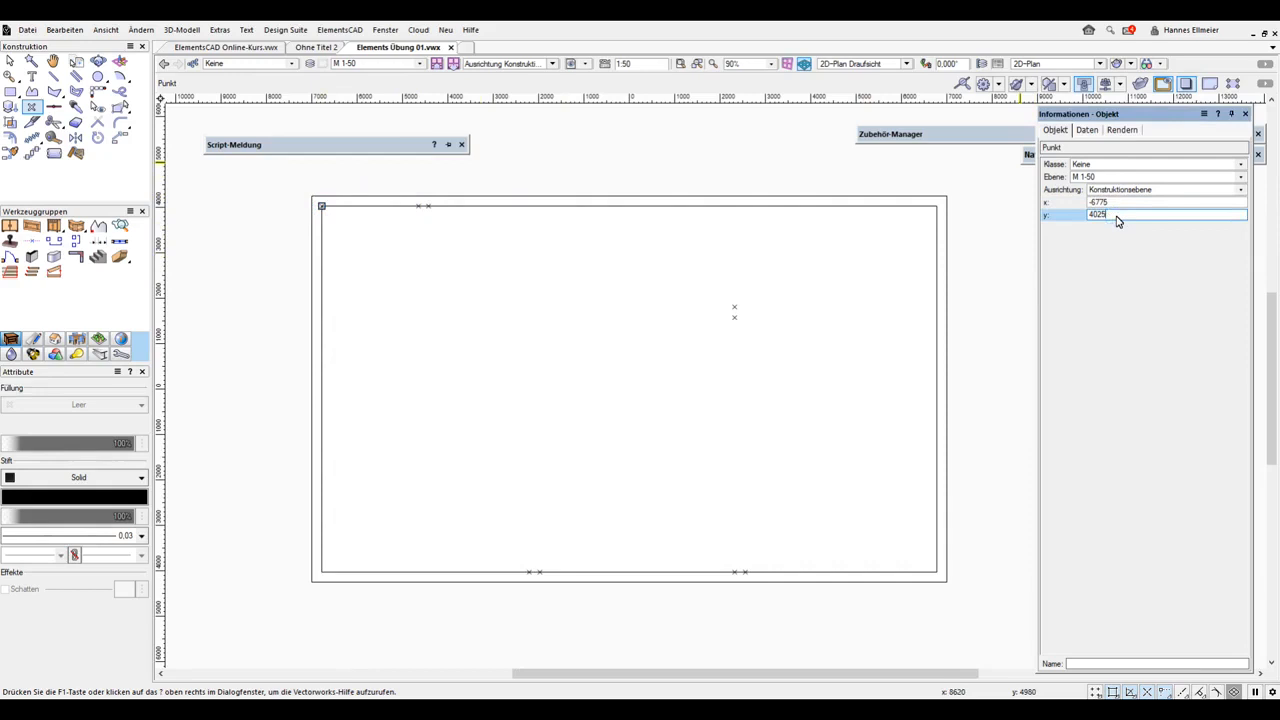
{"action": "key", "text": "Return"}
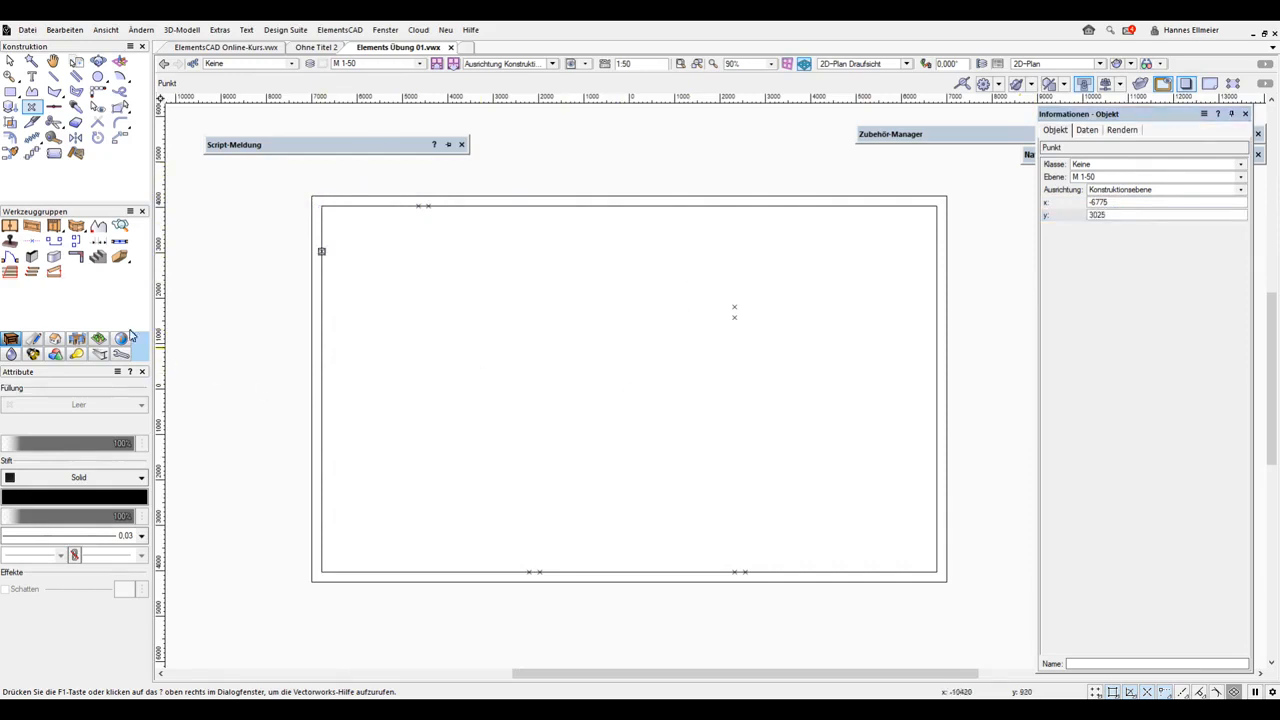
- Draw a vertical 225 mm straight wall from the first point on the lower inner edge up to the upper wall's inner edge
{"action": "left_click", "coordinate": [33, 258]}
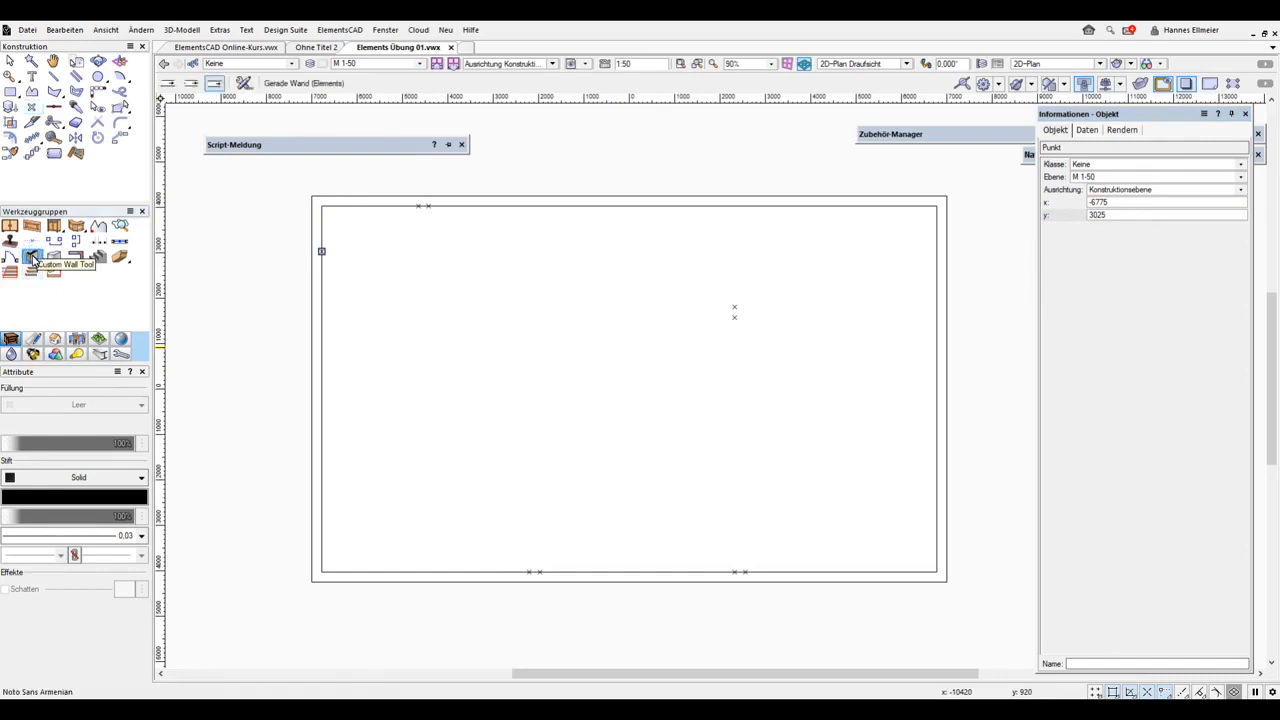
{"action": "left_click", "coordinate": [529, 572]}
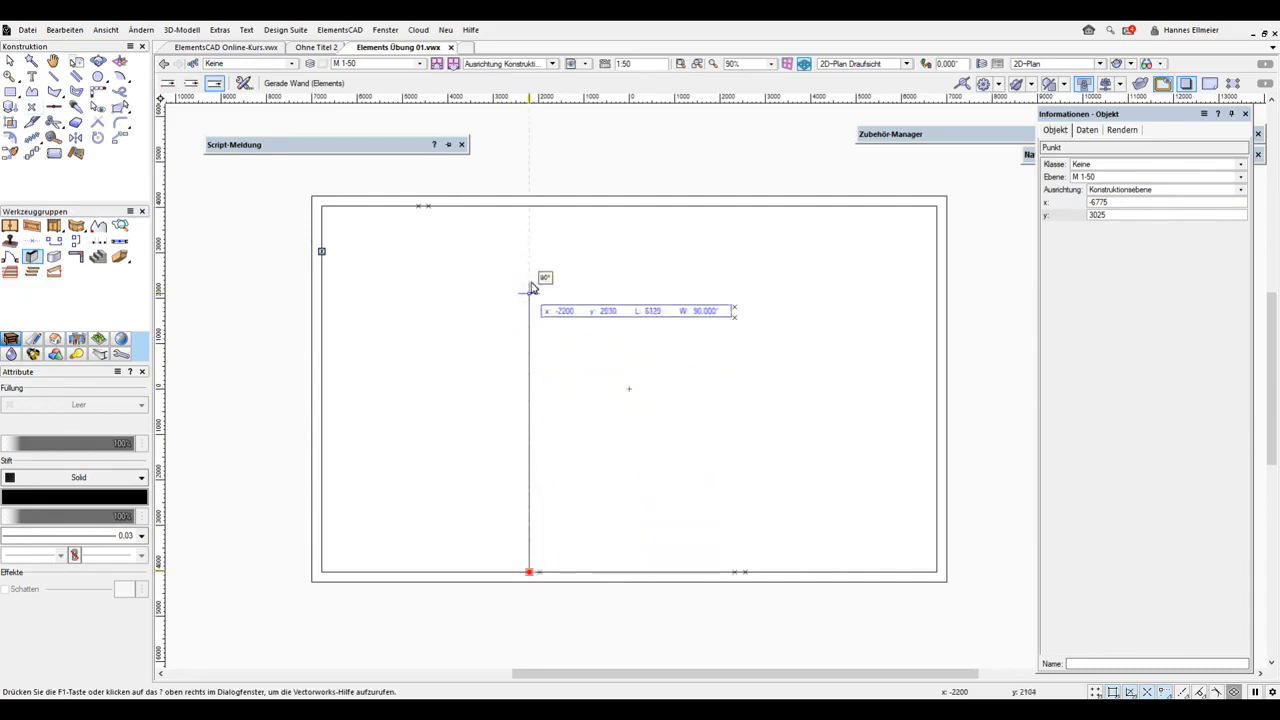
{"action": "left_click", "coordinate": [531, 207]}
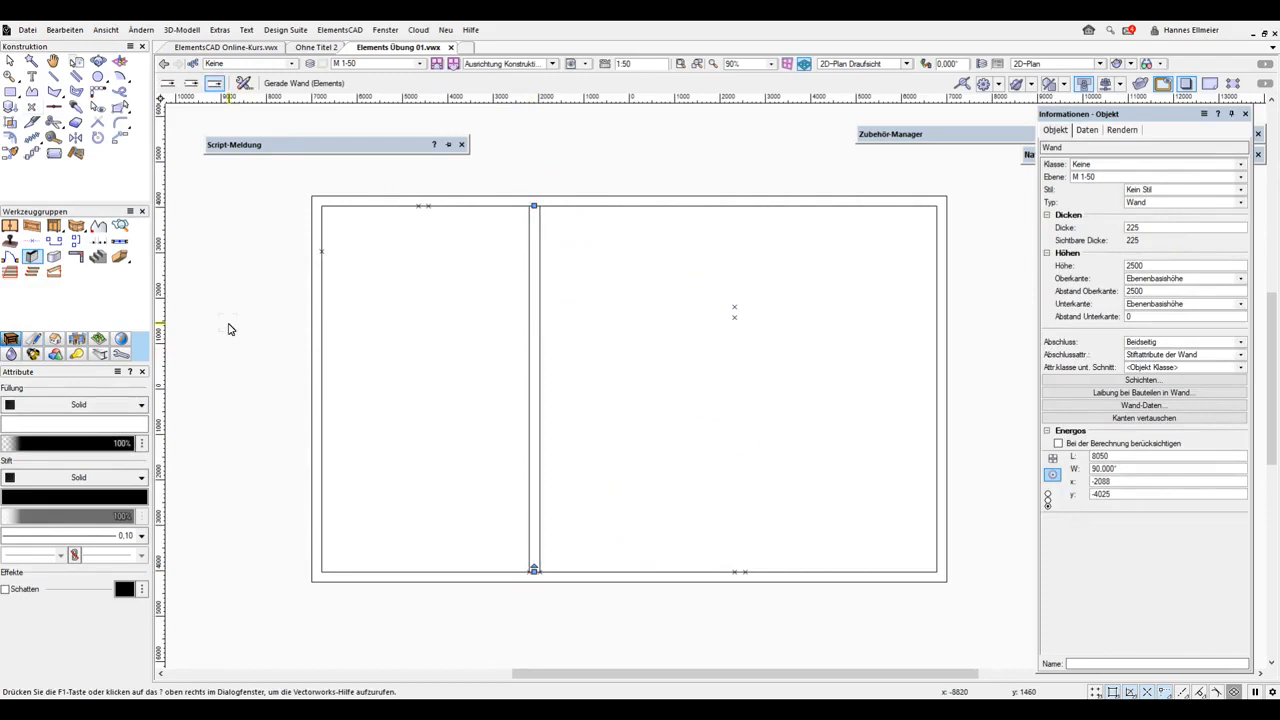
- Set the total thickness of the Wall tool from the architecture tool set to 225 mm, without a wall style
{"action": "left_click", "coordinate": [58, 339]}
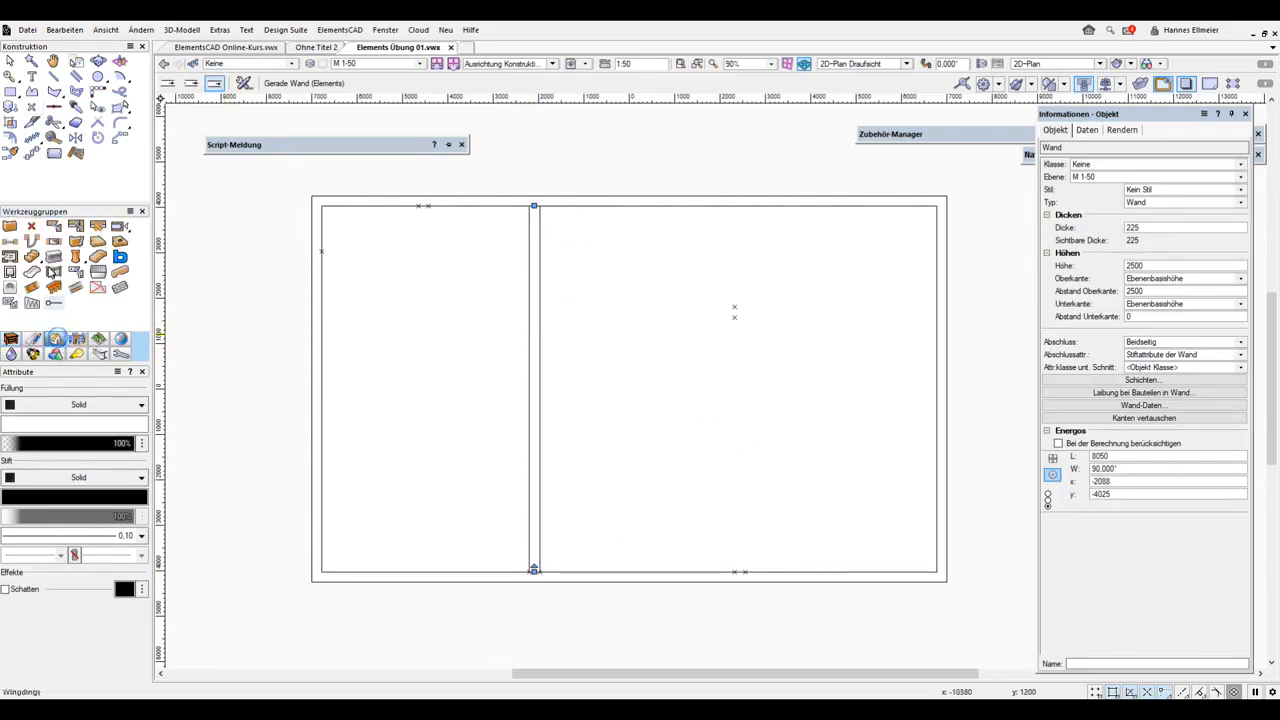
{"action": "left_click", "coordinate": [11, 228]}
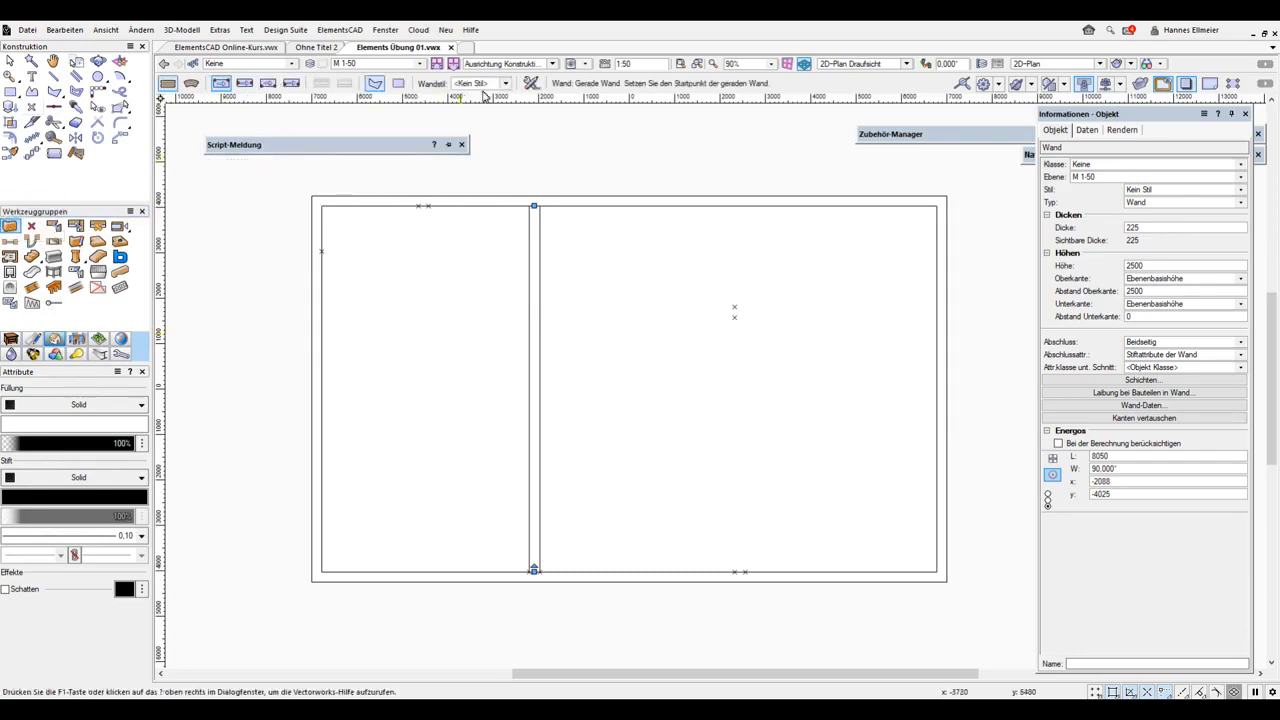
{"action": "left_click", "coordinate": [533, 83]}
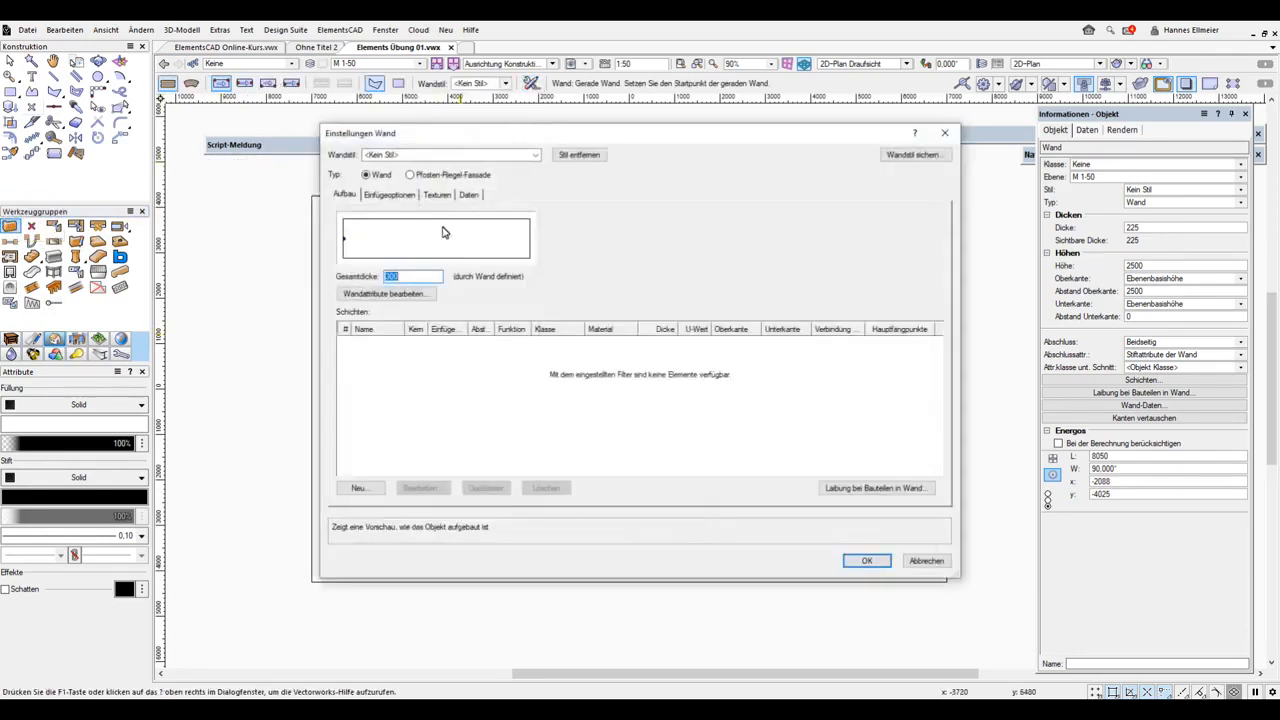
{"action": "type", "text": "225"}
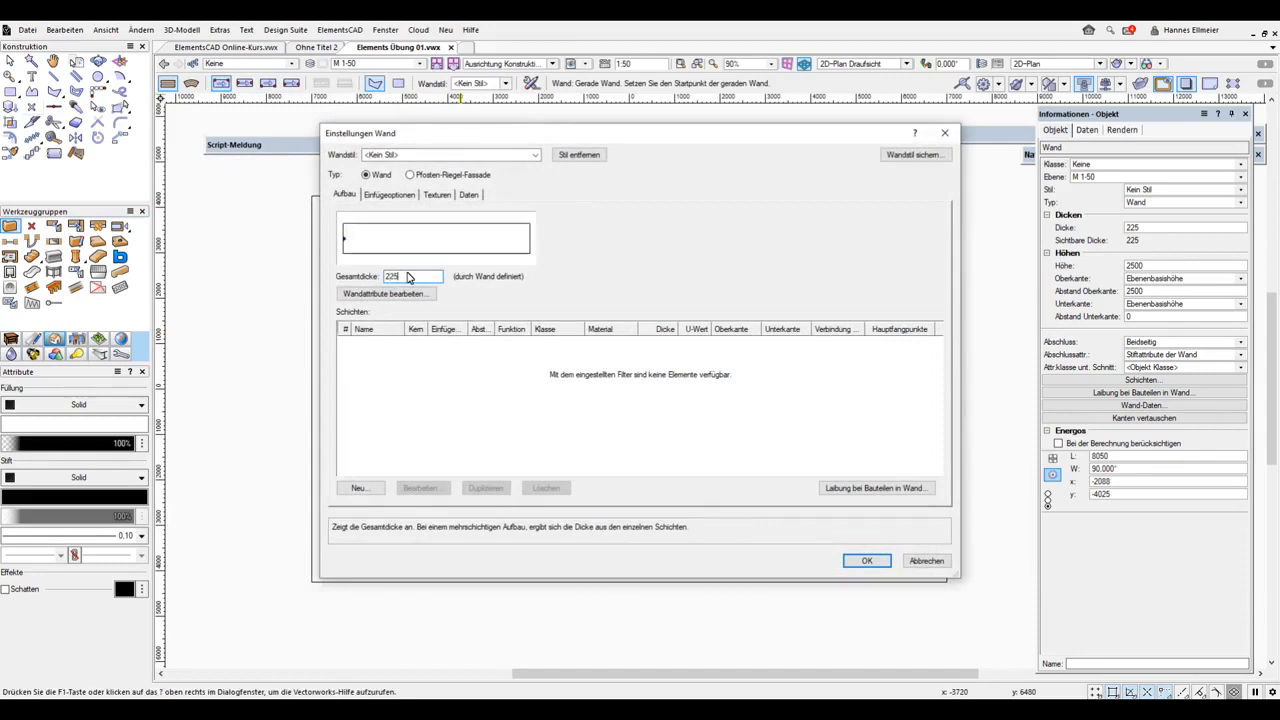
{"action": "left_click", "coordinate": [869, 561]}
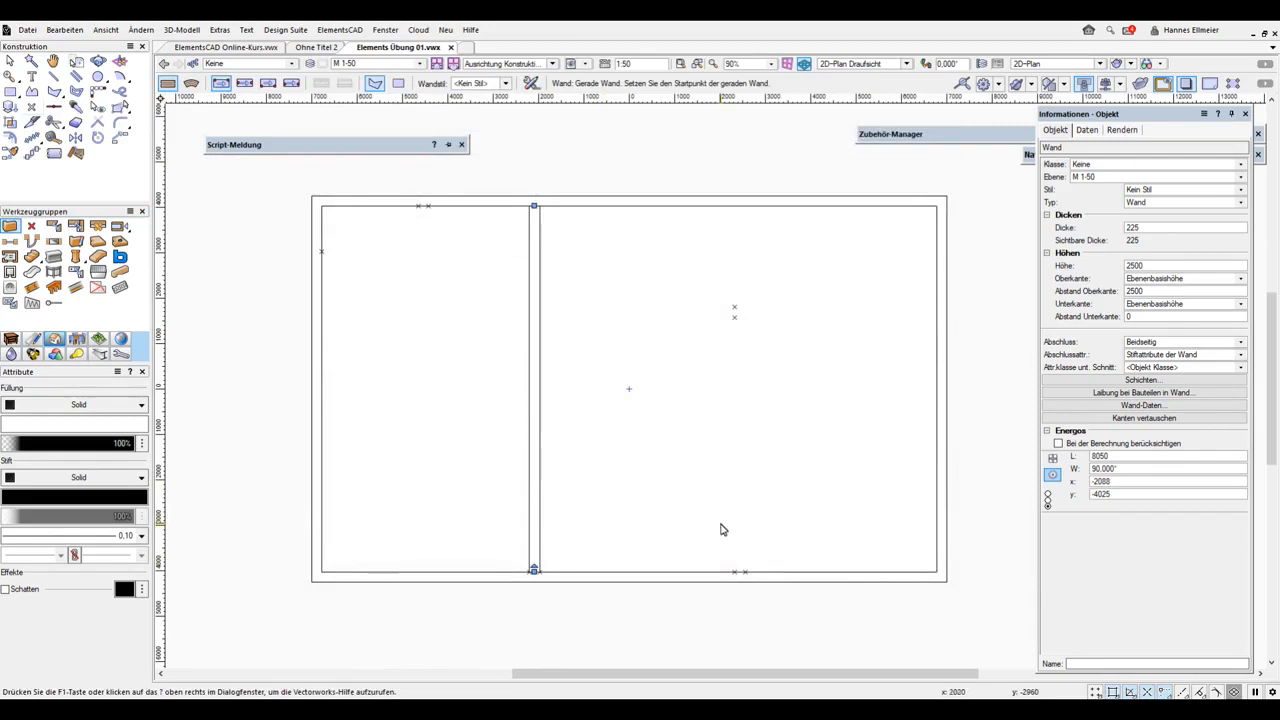
- Draw a vertical wall from the third point on the lower inner edge up to the upper wall's inner edge, and select it
{"action": "left_click", "coordinate": [737, 572]}
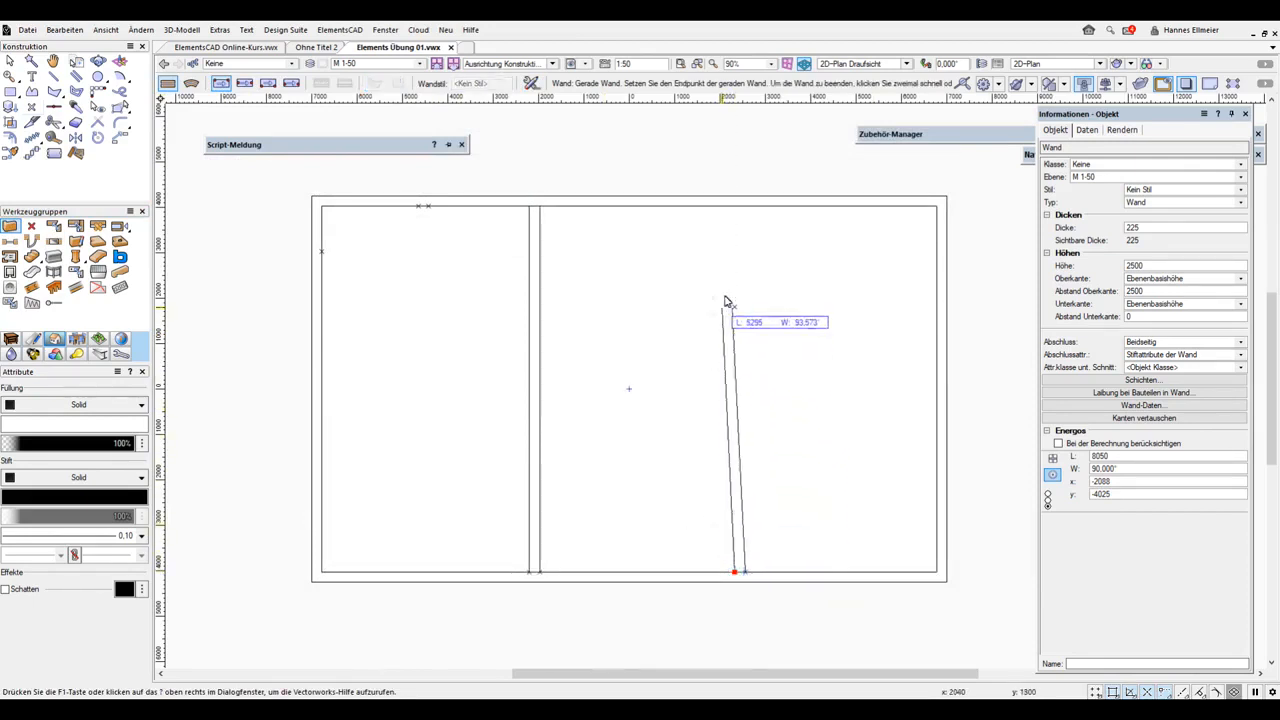
{"action": "left_click", "coordinate": [736, 207]}
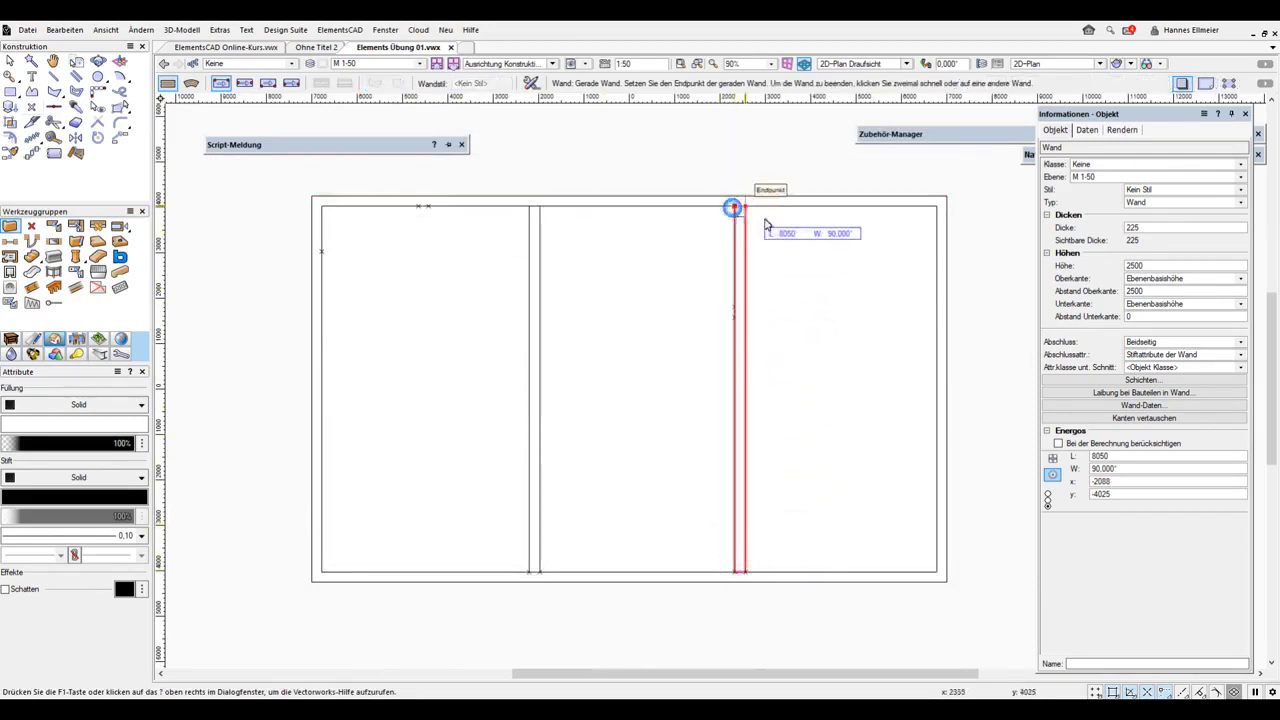
{"action": "key", "text": "Escape"}
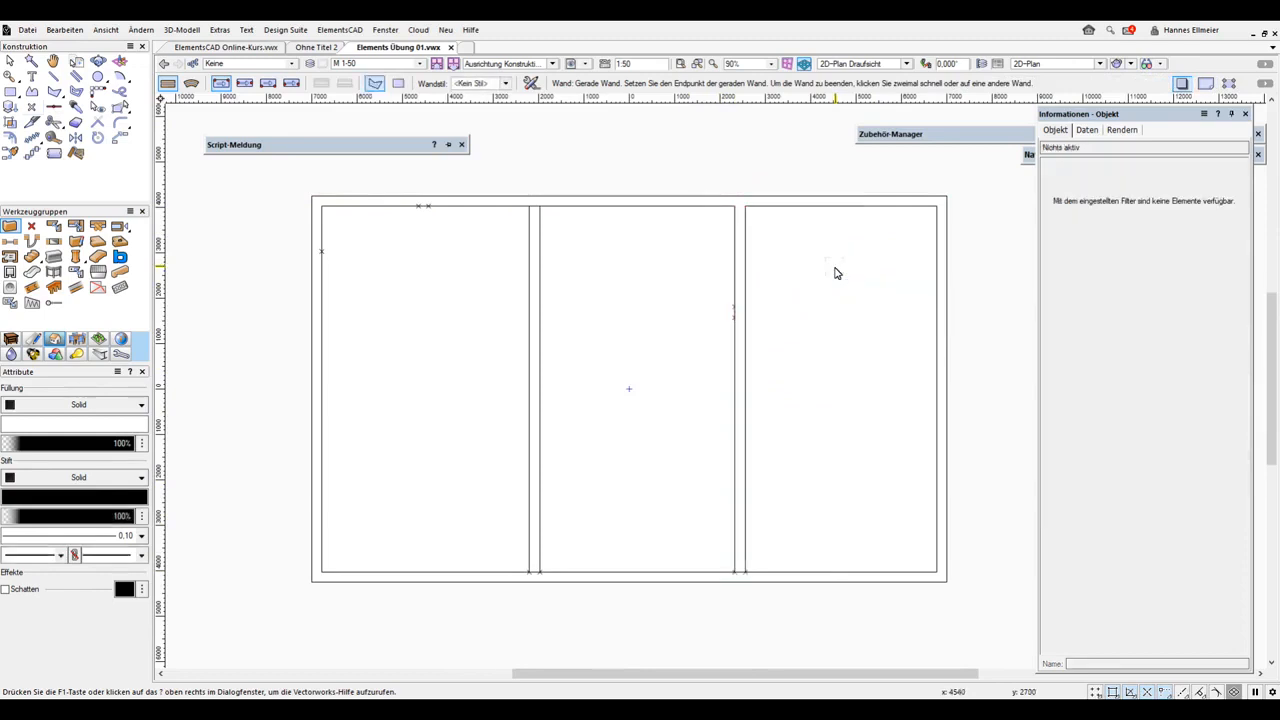
{"action": "key", "text": "x"}
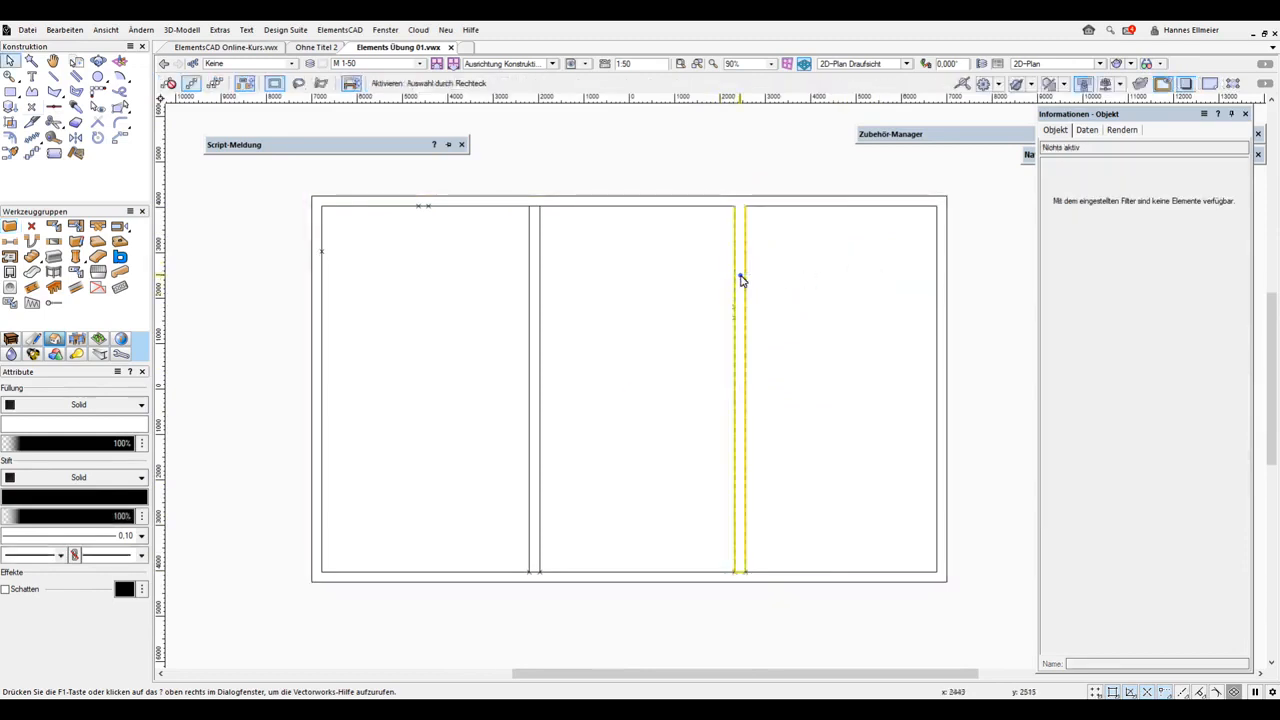
{"action": "left_click", "coordinate": [739, 274]}
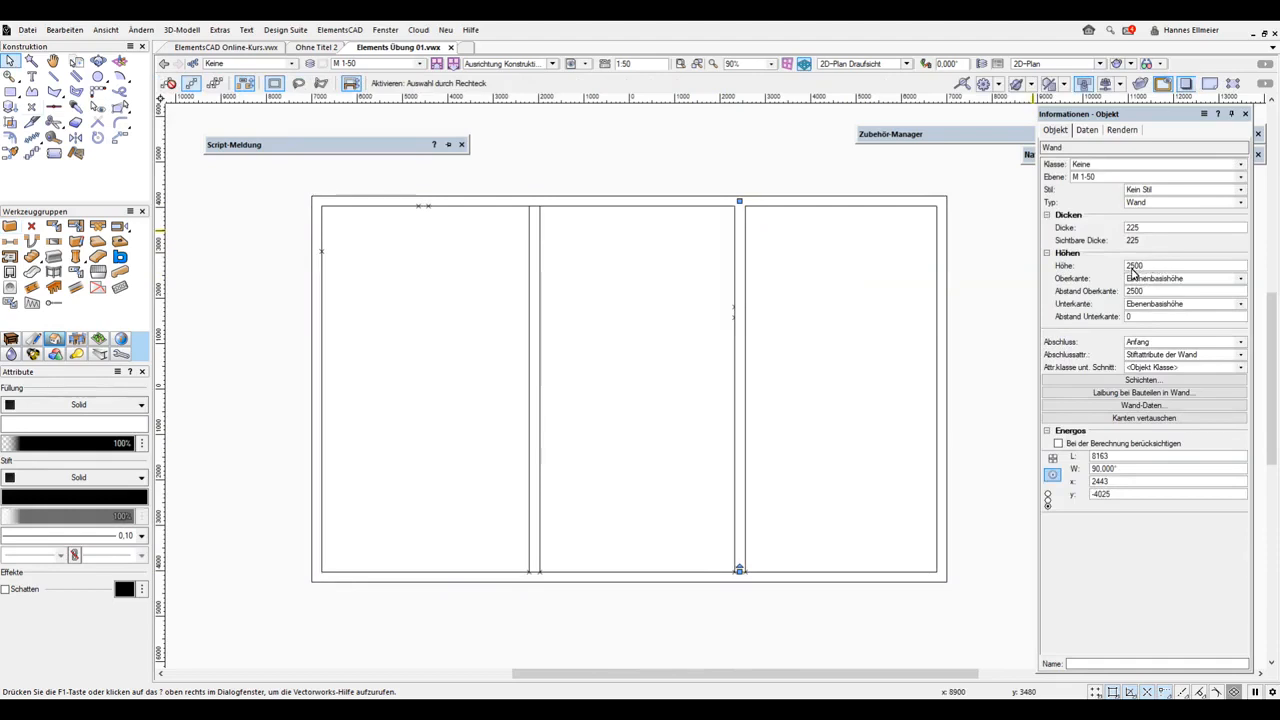
- Draw a horizontal wall from the lower of the two helper points on the right interior wall across to the left interior wall
{"action": "left_click", "coordinate": [10, 226]}
{"action": "left_click", "coordinate": [734, 316]}
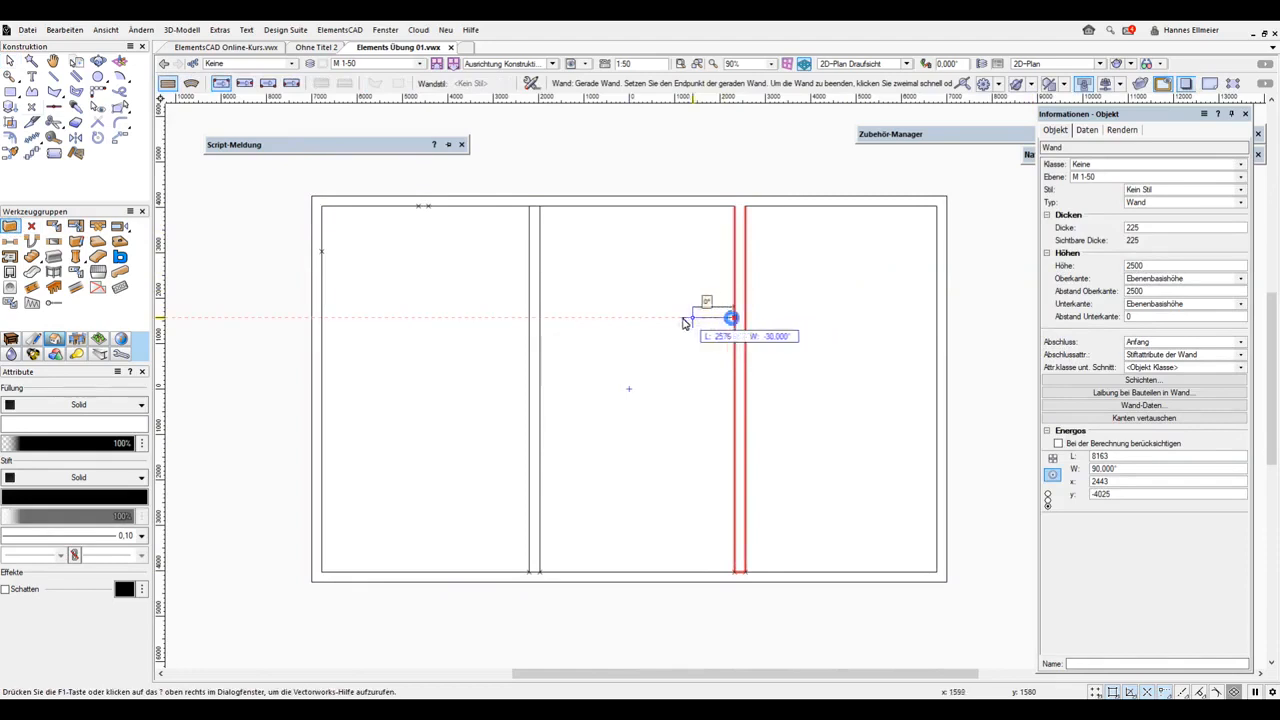
{"action": "left_click", "coordinate": [535, 318]}
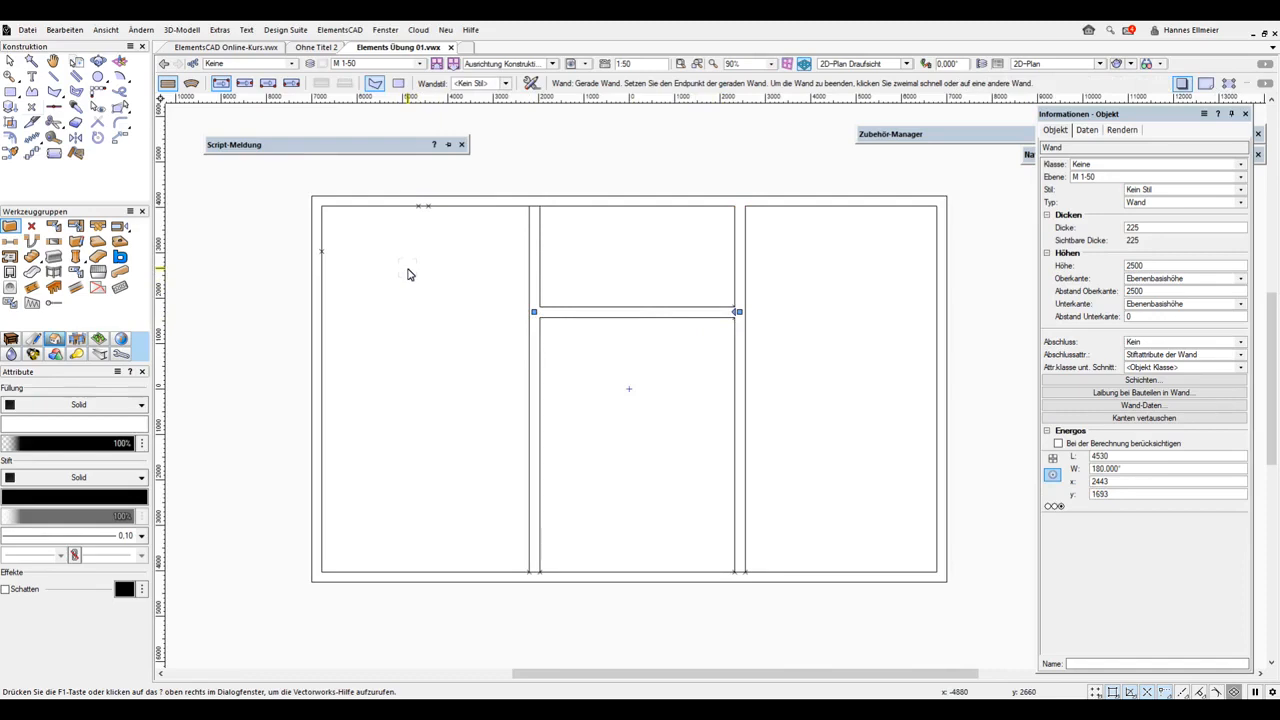
- Draw an L-shaped wall from the second upper-wall point 1000 mm down, level with the left wall's point, and across to the left interior wall
{"action": "left_click", "coordinate": [429, 208]}
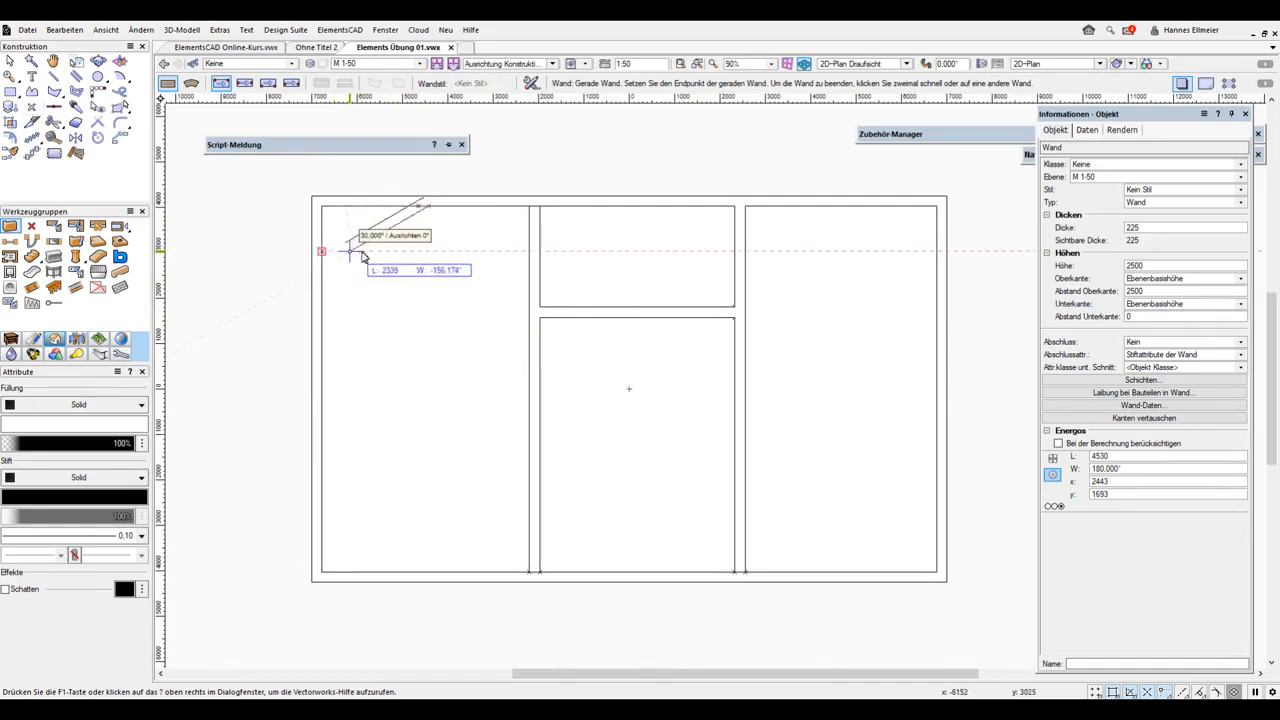
{"action": "left_click", "coordinate": [427, 250]}
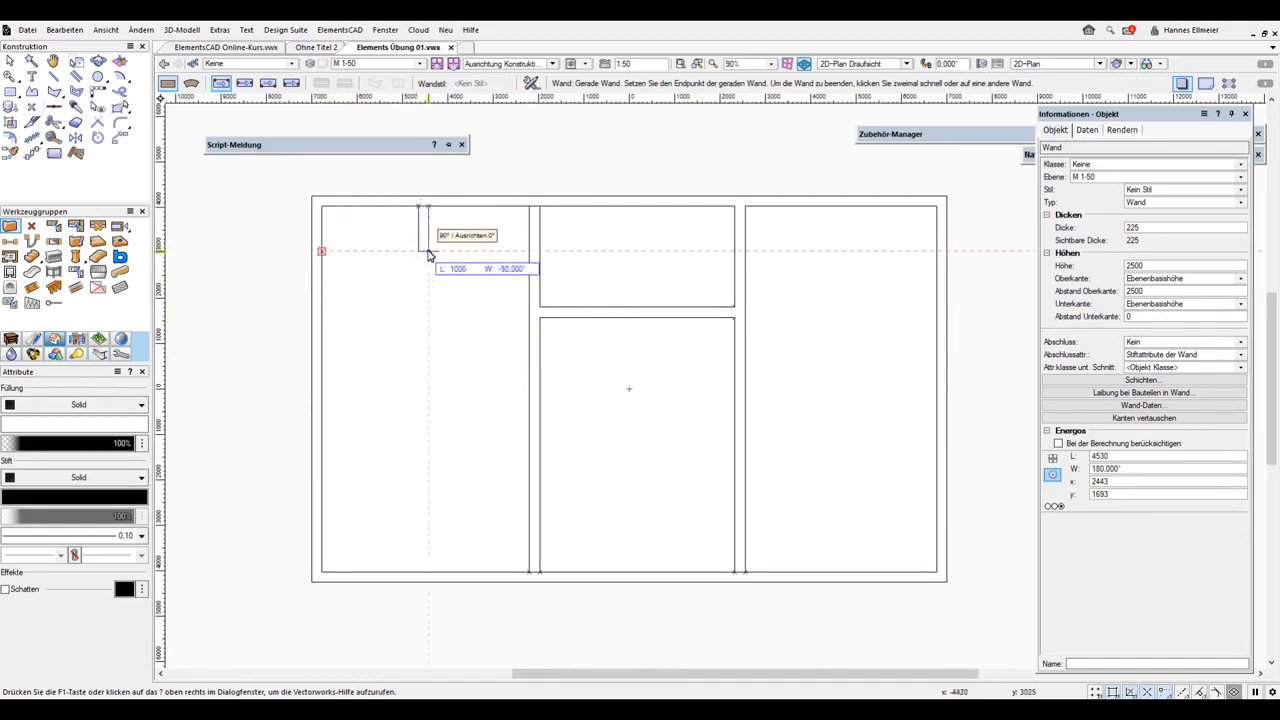
{"action": "double_click", "coordinate": [527, 256]}
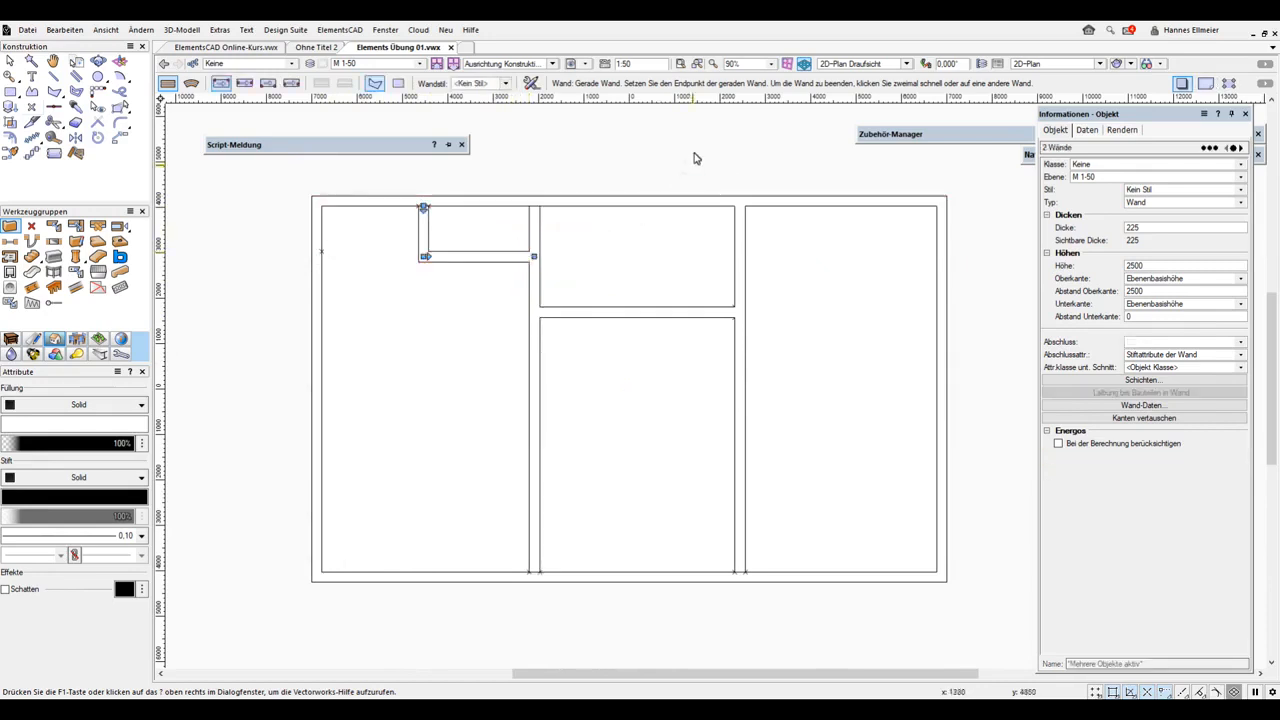